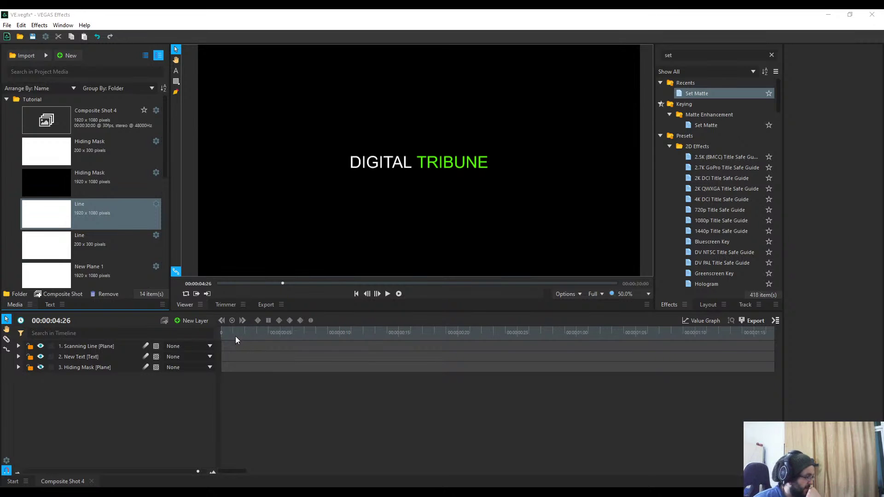
Play the finished DIGITAL TRIBUNE reveal from the start of the timeline and replay it to examine the animation.
key("Home")
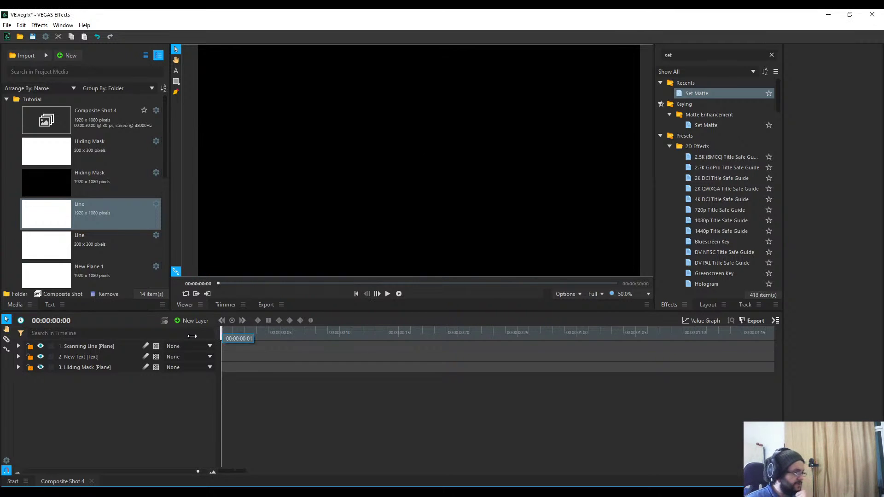
left_click(398, 295)
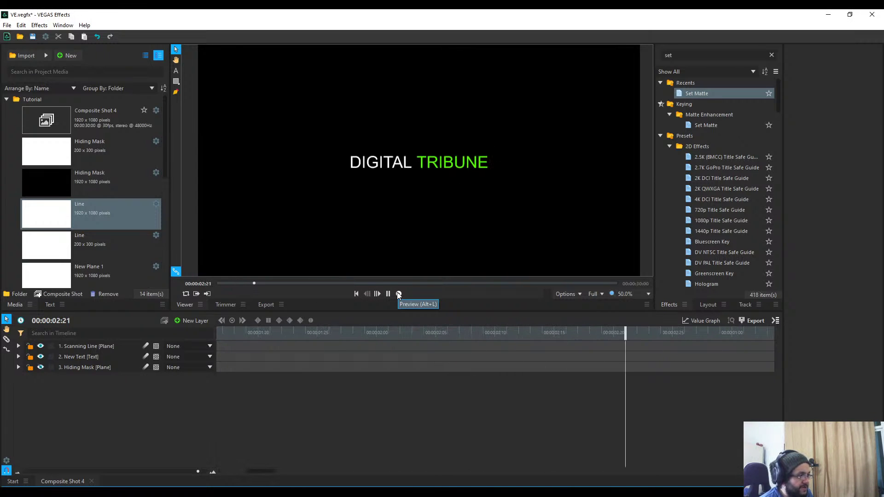
left_click(399, 295)
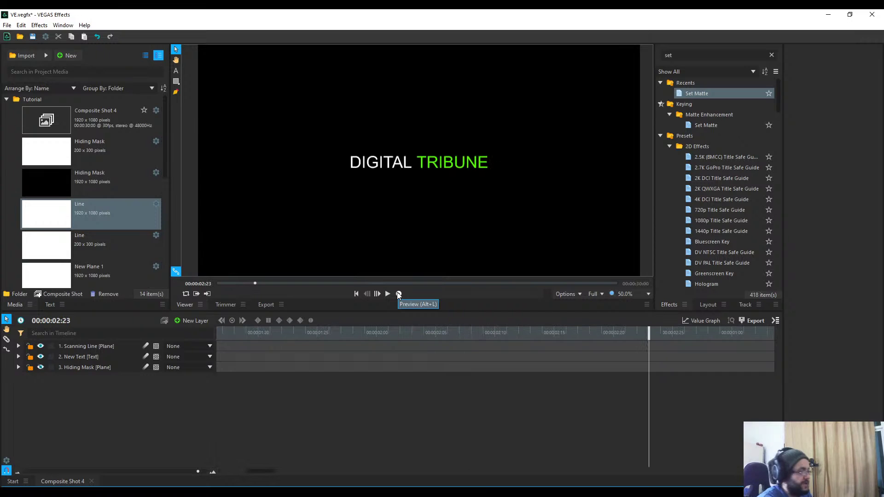
left_click(399, 295)
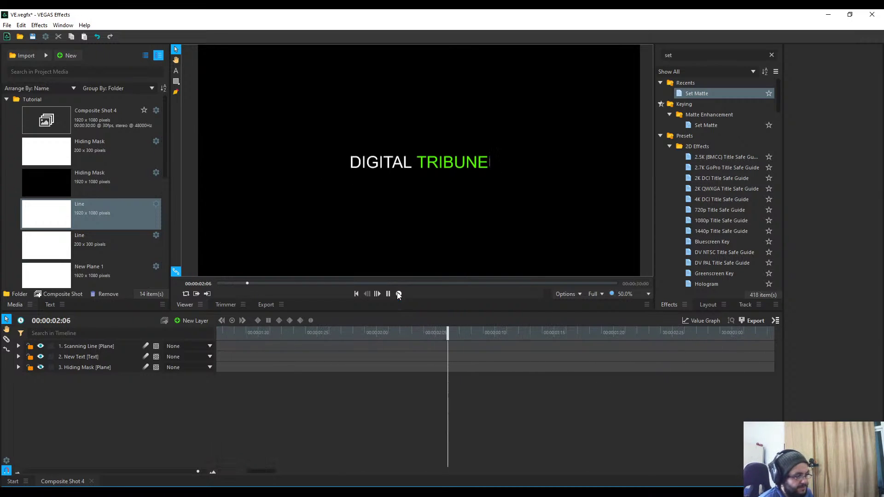
left_click(399, 295)
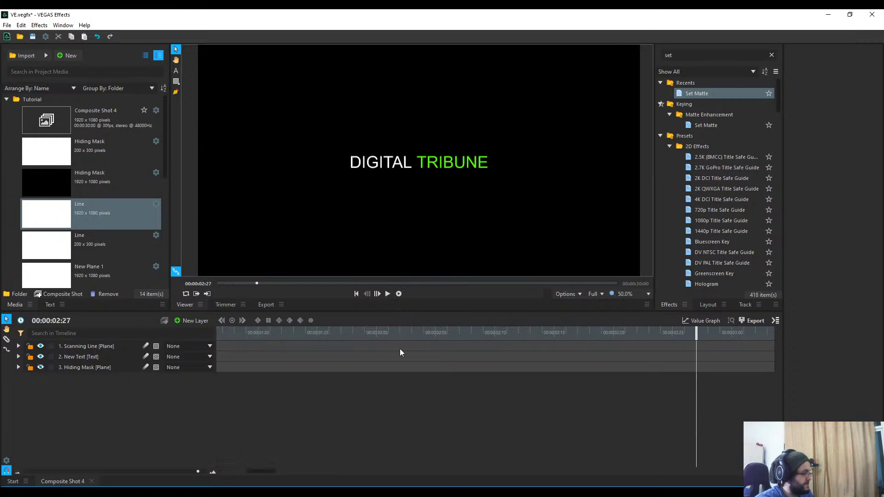
Remove New Plane 12, Revealing Text Effect and Scanning Line from the project media, and close Composite Shot 4.
left_click(6, 99)
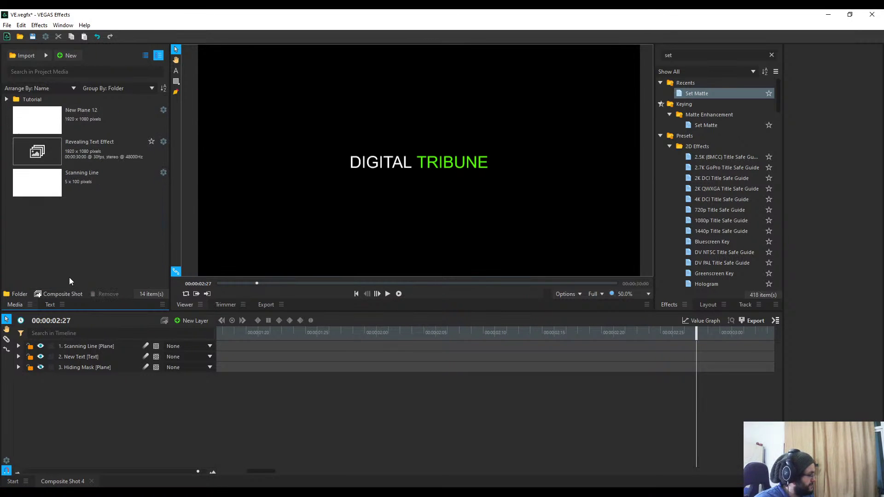
left_click_drag(93, 261, 68, 123)
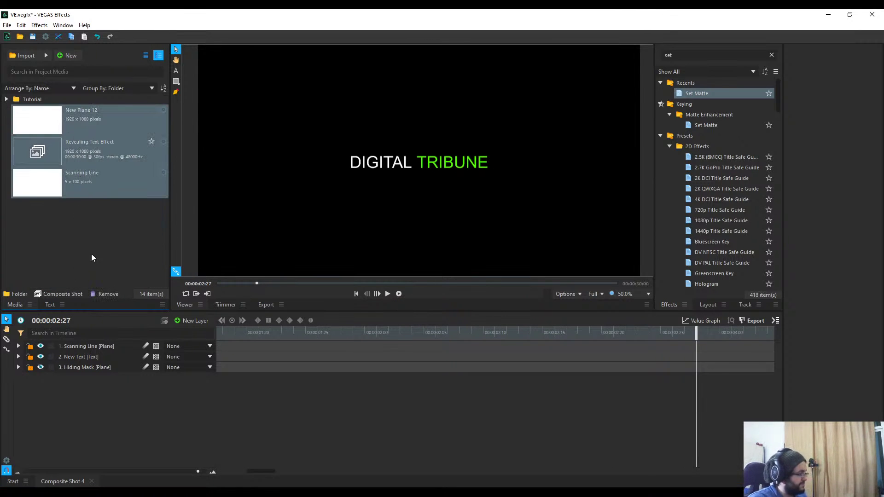
left_click(106, 294)
left_click(515, 259)
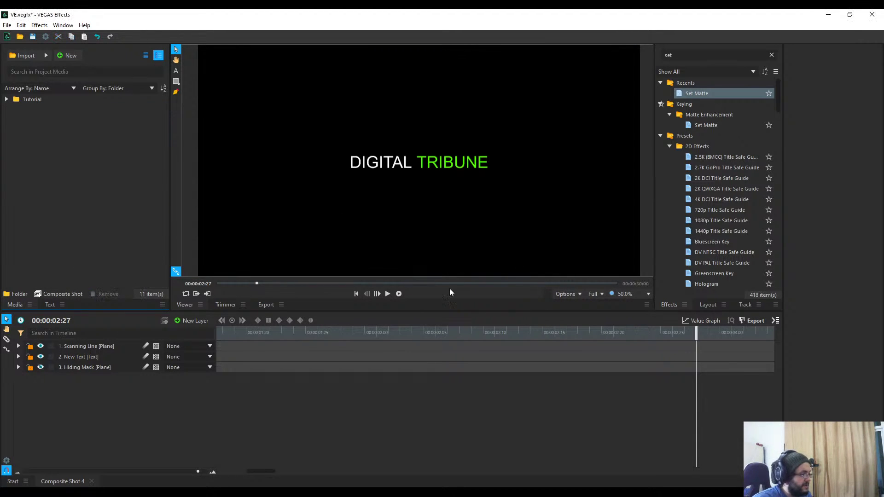
left_click(91, 481)
Create a composite shot named "Text Reveal Animation (Live)" with the 1080p Full HD @ 30 fps template.
right_click(65, 189)
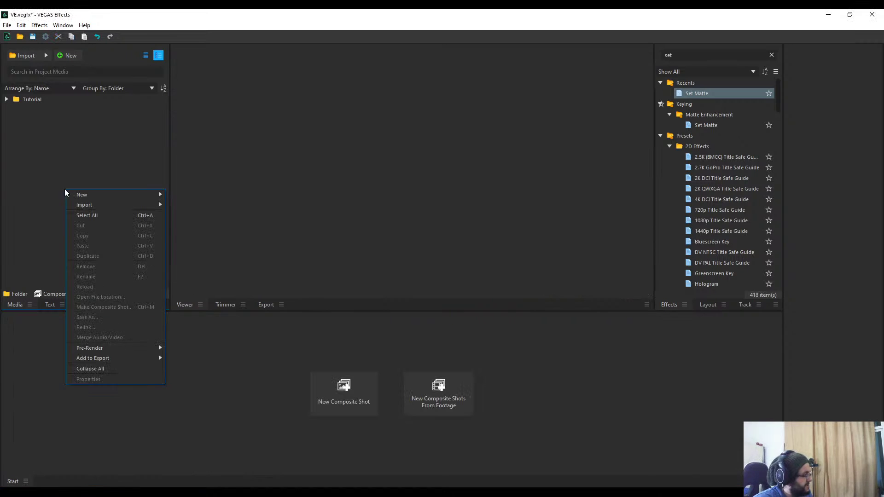
mouse_move(139, 195)
left_click(349, 387)
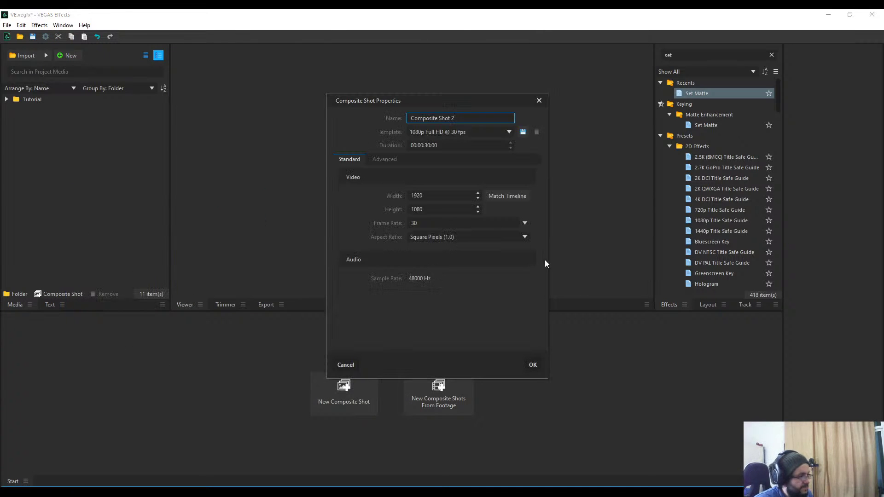
left_click_drag(460, 118, 352, 114)
type("Te")
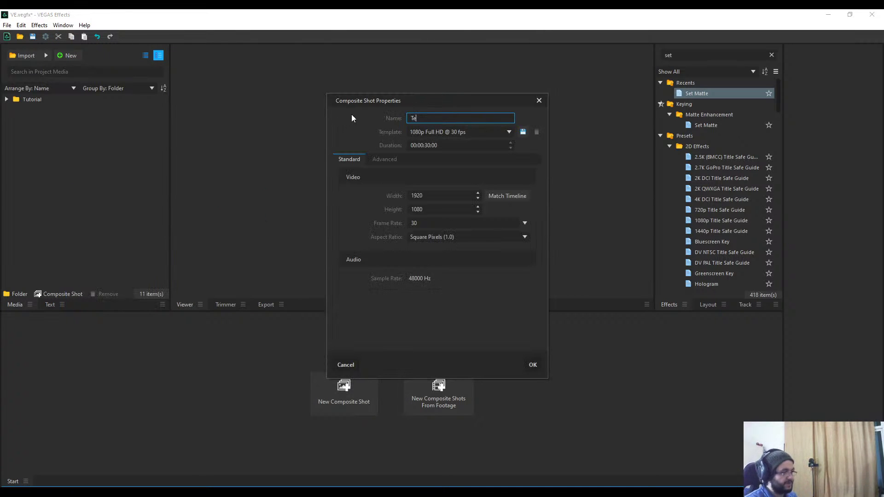
type("xt Reveal Animat")
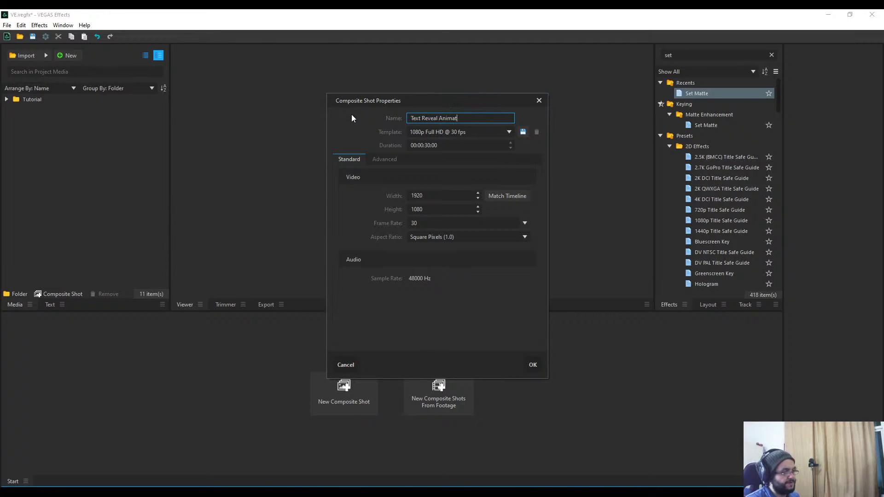
type("ion (Live)")
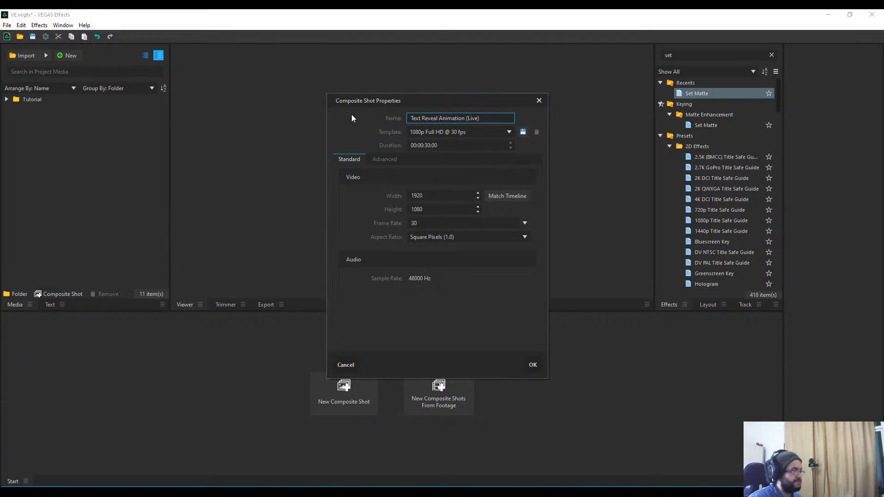
key("Return")
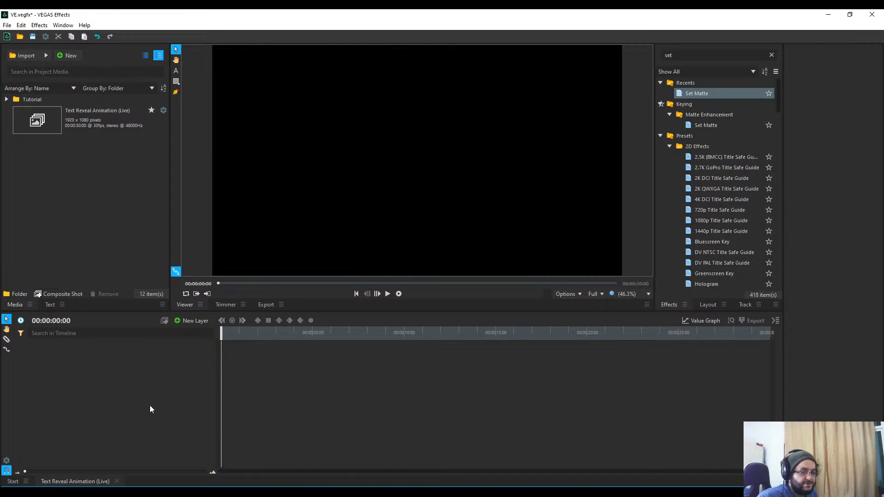
right_click(129, 388)
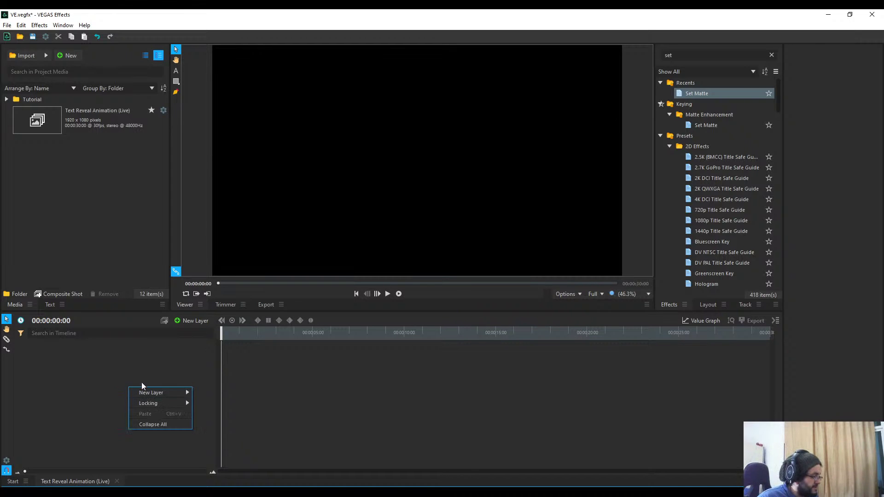
key("Escape")
left_click(198, 321)
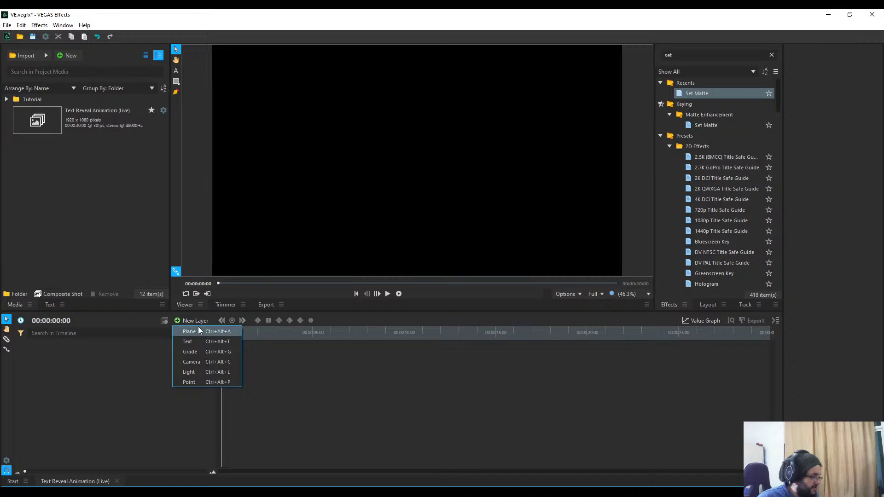
left_click(158, 378)
Add a text layer to the composite shot reading "DIGITAL TRIBUNE".
left_click(186, 322)
left_click(187, 342)
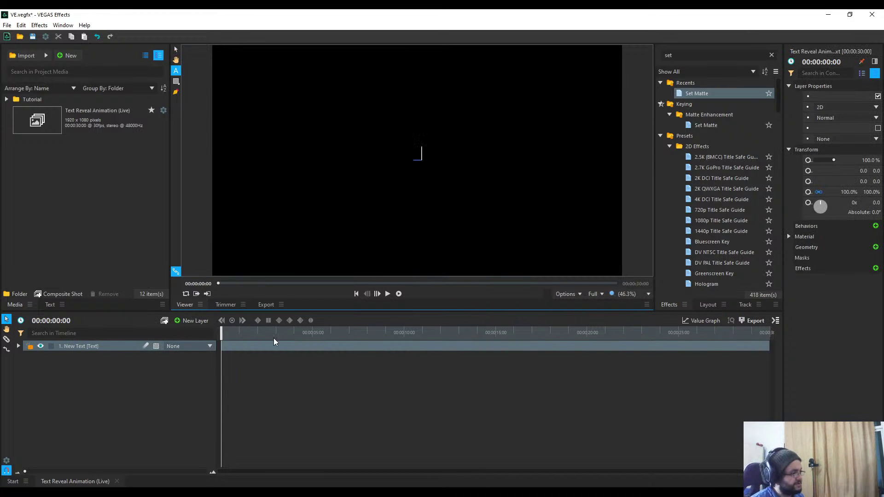
type("____")
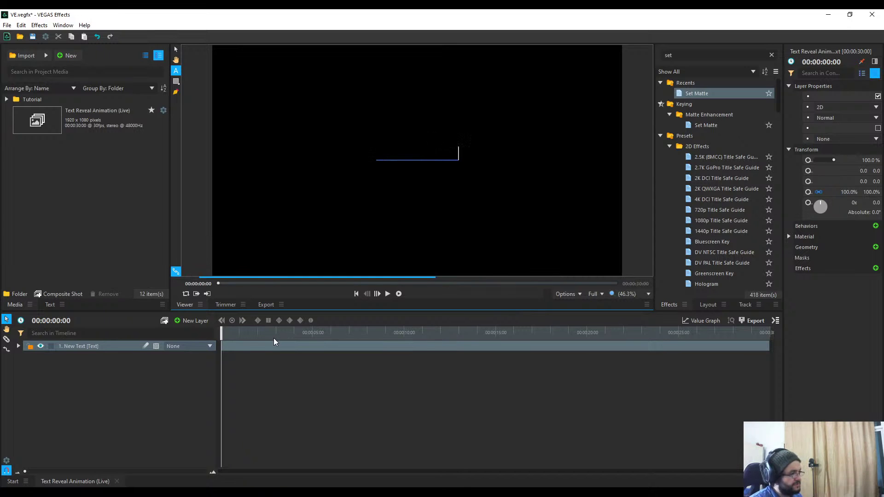
type("__")
Set the fill color of the entire title text to white, #ffffff.
key("ctrl+a")
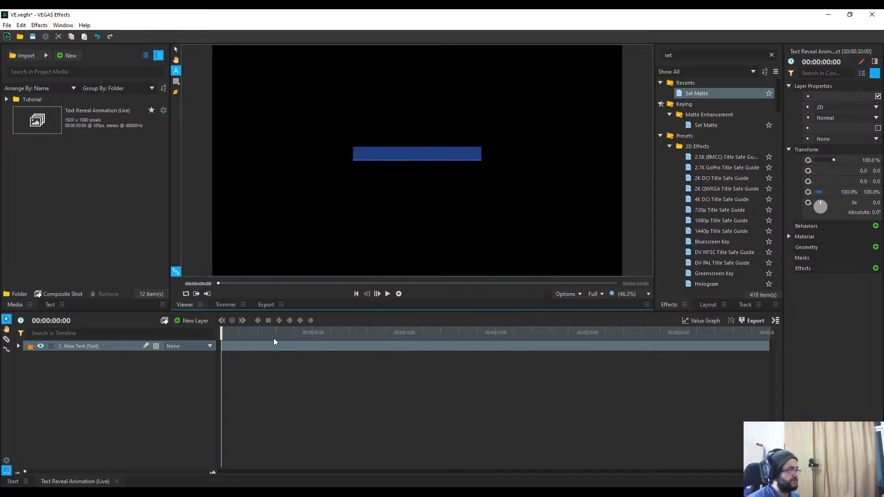
left_click(58, 305)
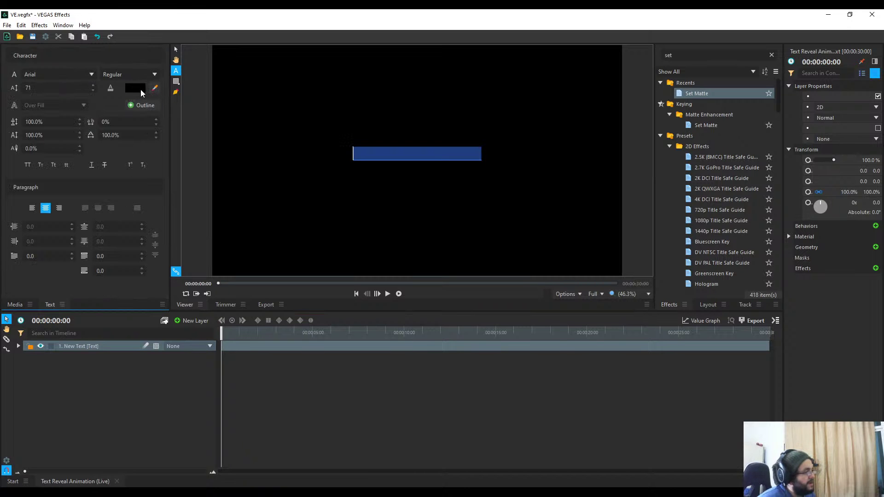
left_click(140, 89)
left_click(415, 224)
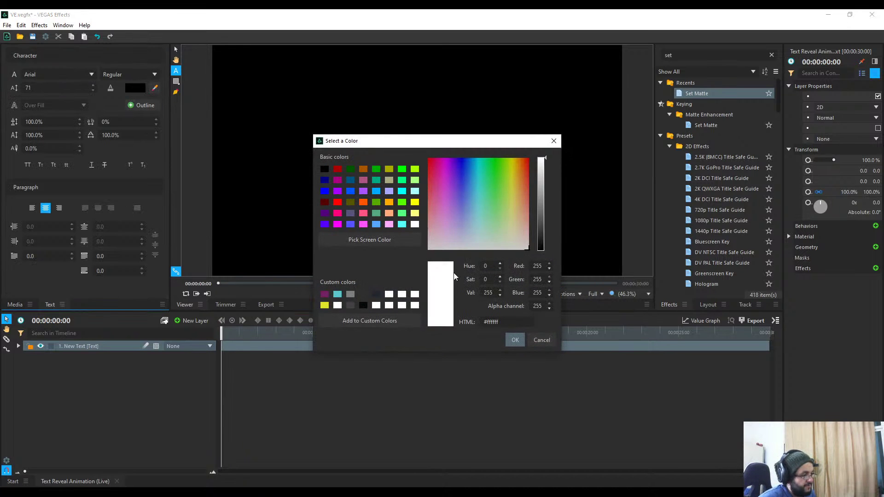
left_click(515, 340)
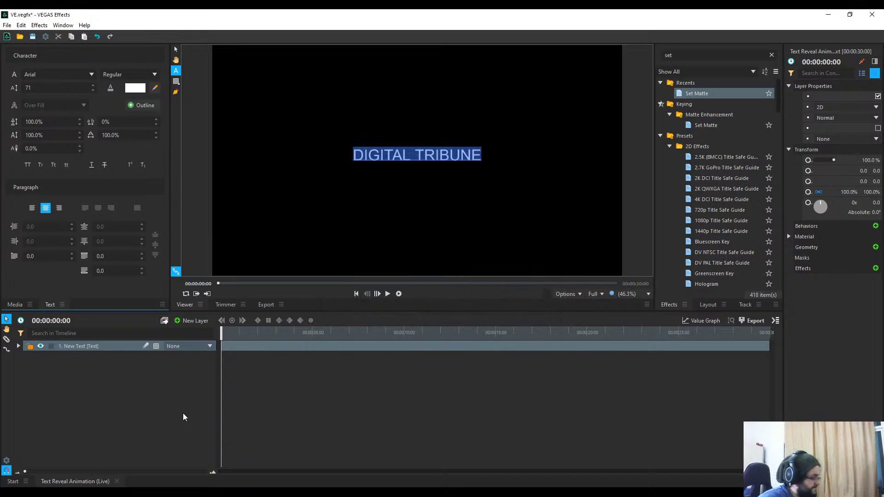
Color only the word TRIBUNE with the custom yellow #e2e42b, and deselect the text layer.
left_click(418, 155)
left_click_drag(415, 154, 482, 155)
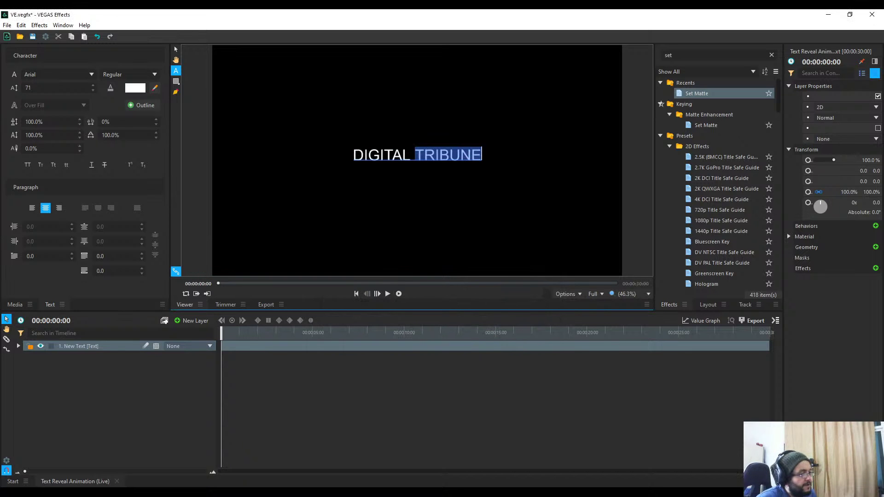
left_click(144, 92)
left_click(324, 306)
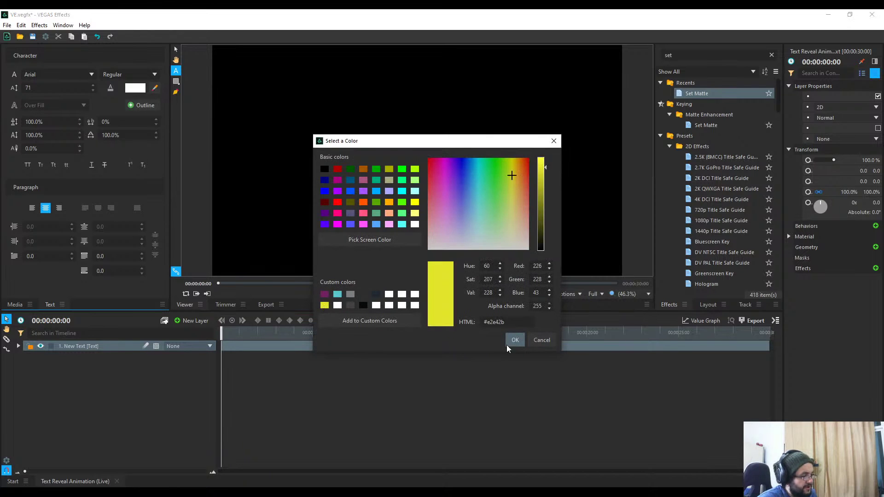
left_click(513, 341)
left_click(92, 434)
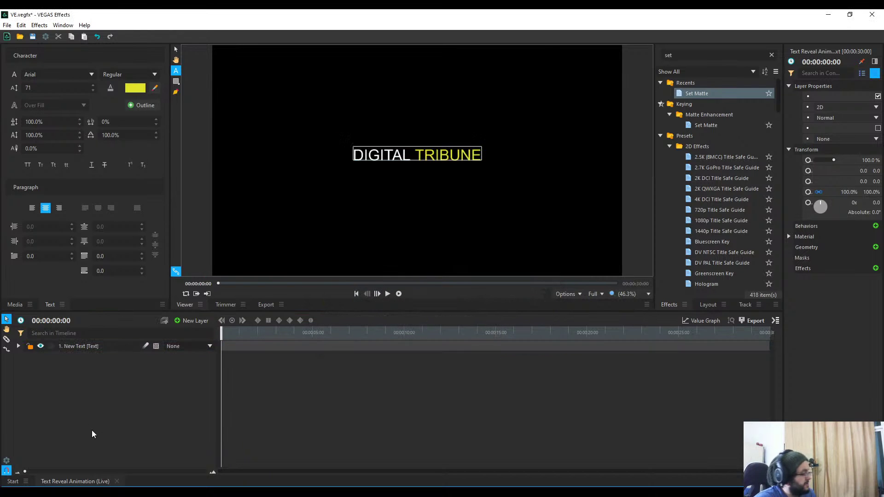
Start a new plane layer and name it "Scanning Line".
right_click(123, 405)
mouse_move(134, 408)
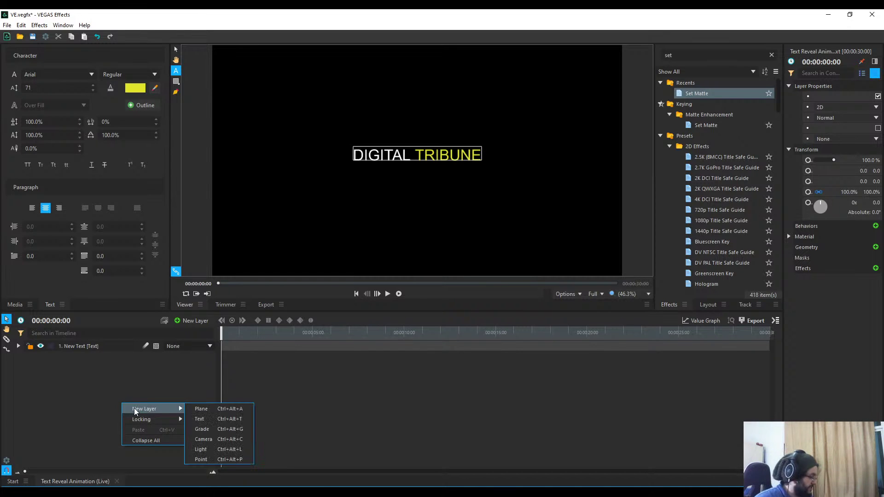
left_click(231, 409)
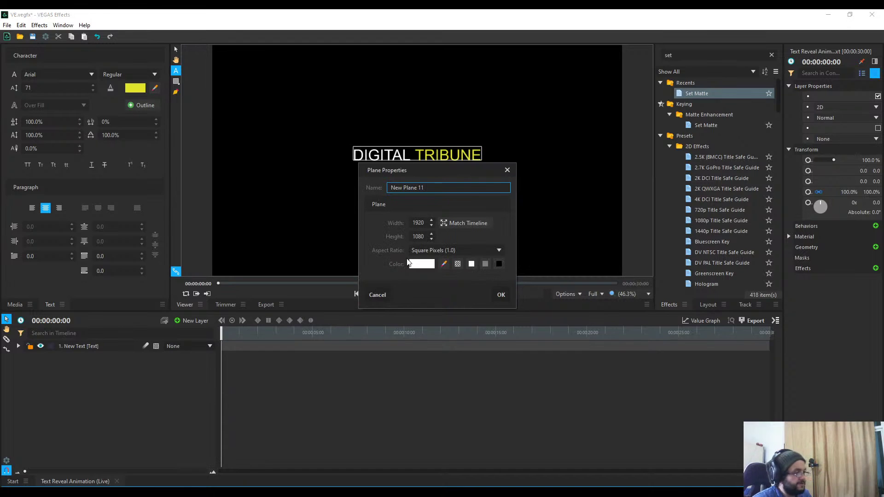
key("ctrl+a")
type("sCANNIN")
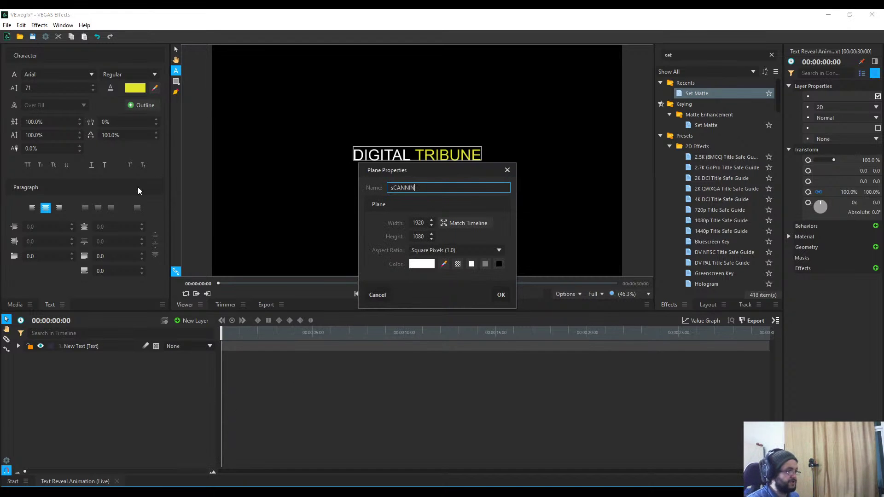
key("BackSpace")
key("BackSpace")
key("BackSpace")
key("BackSpace")
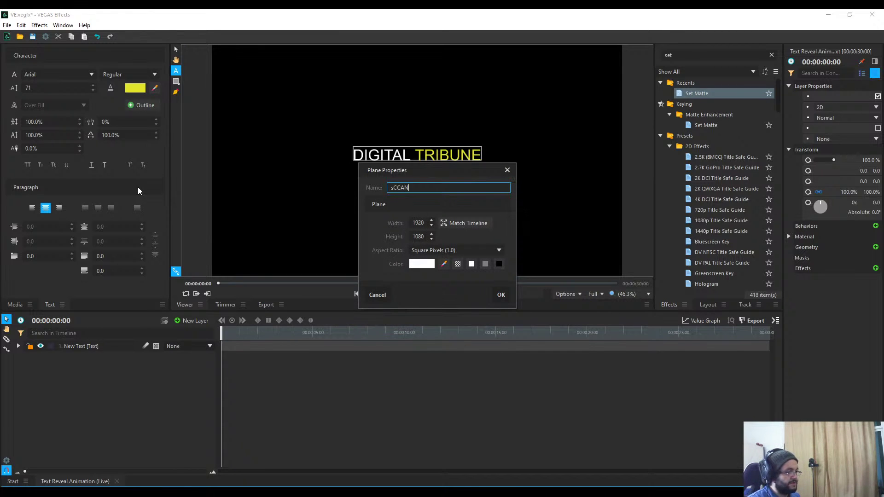
key("BackSpace")
key("BackSpace")
type("Scanning Line")
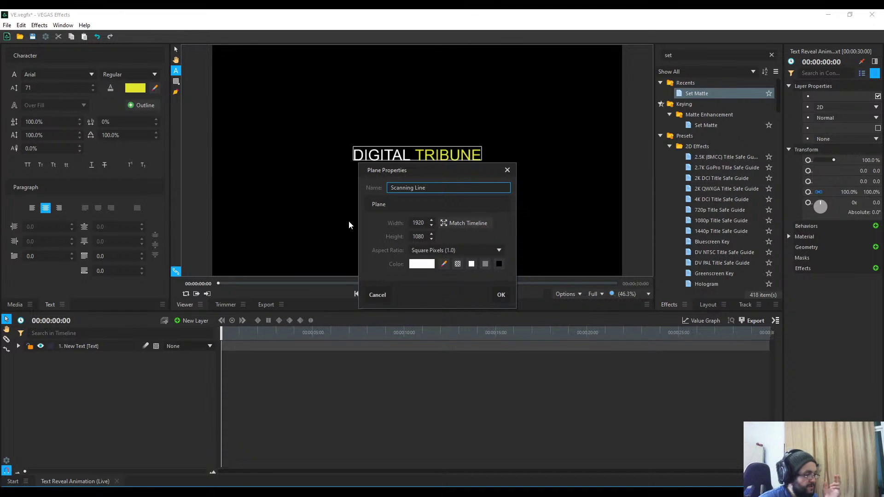
Create the Scanning Line plane 5 pixels wide and 100 pixels high, and return to the selection tool.
key("Tab")
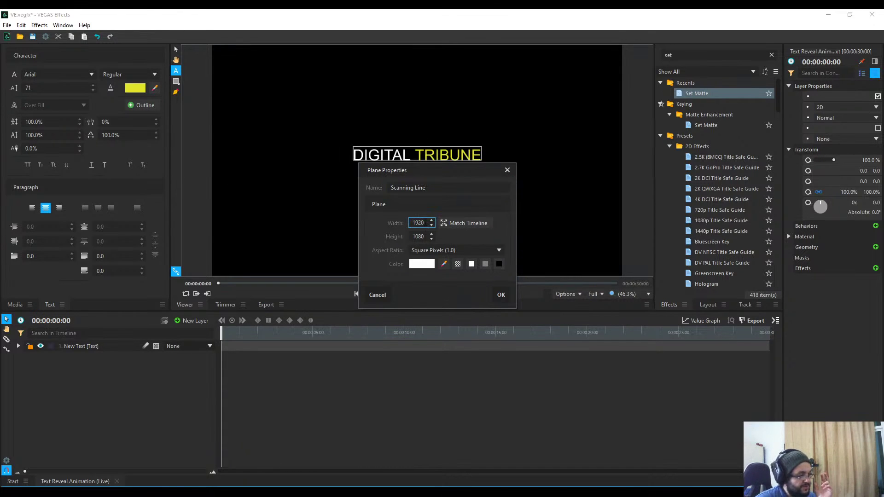
key("Tab")
type("5")
left_click(421, 236)
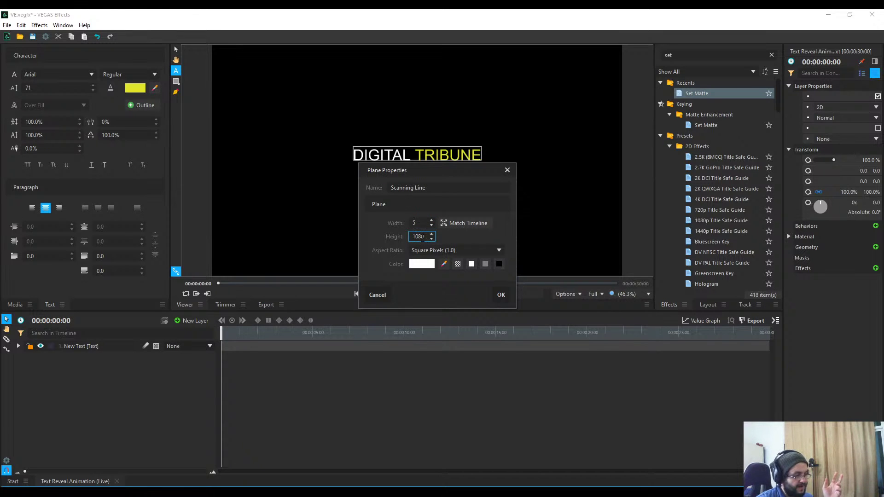
left_click_drag(422, 236, 402, 237)
type("100")
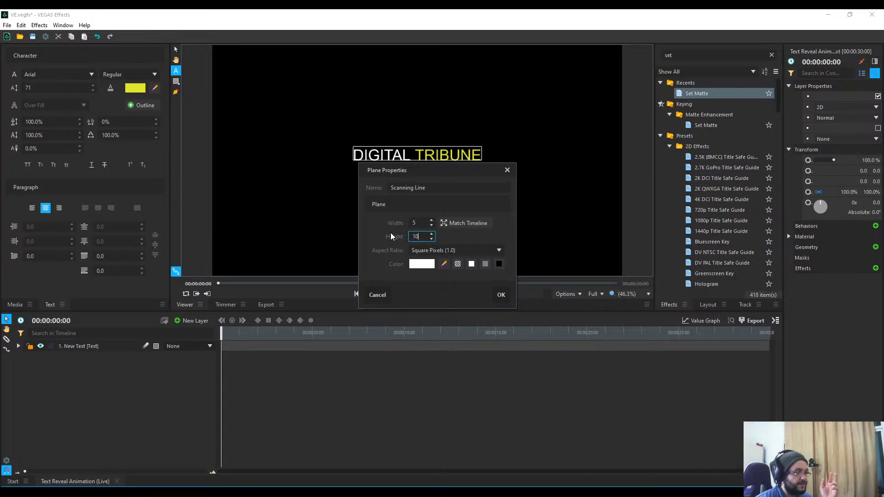
left_click(501, 295)
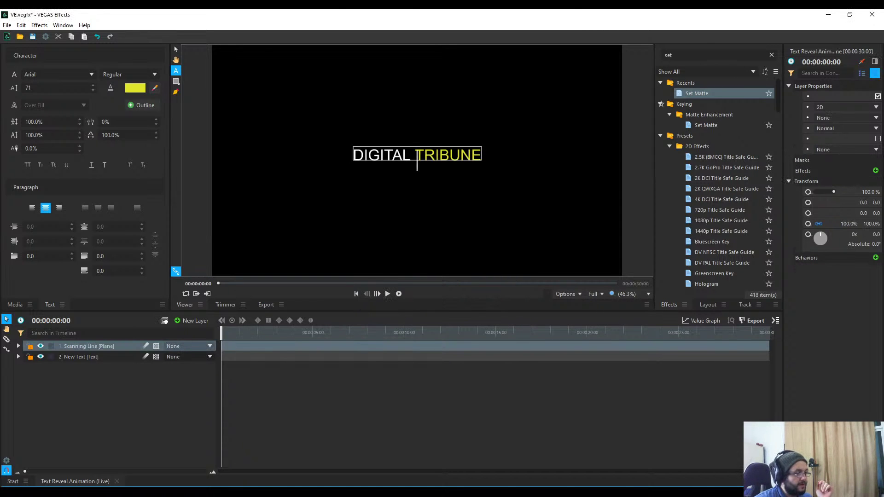
left_click(175, 49)
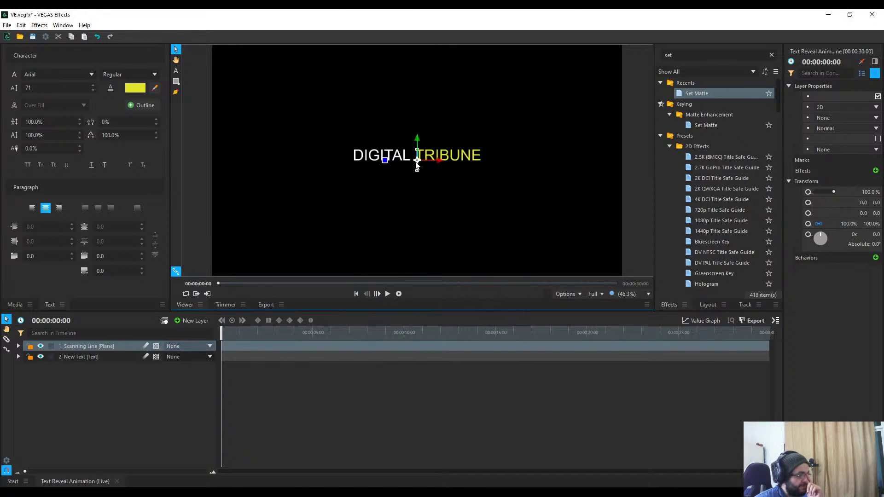
Place the Scanning Line plane to the left of the word DIGITAL, level with the title, at a position of about -520, 26.
left_click_drag(435, 160, 361, 162)
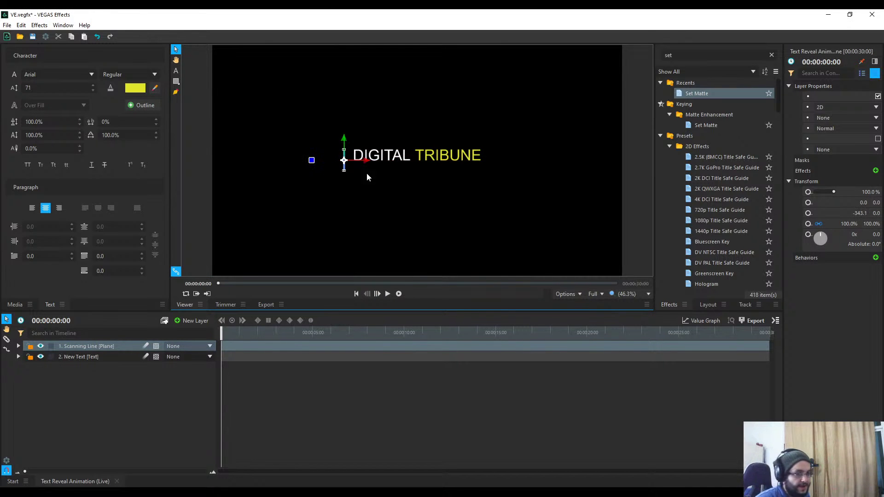
left_click_drag(344, 144, 343, 139)
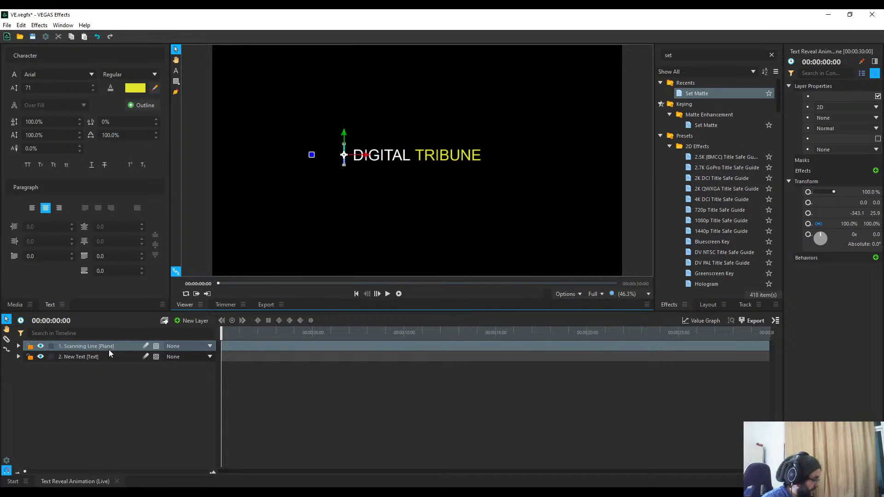
left_click(18, 347)
left_click(27, 377)
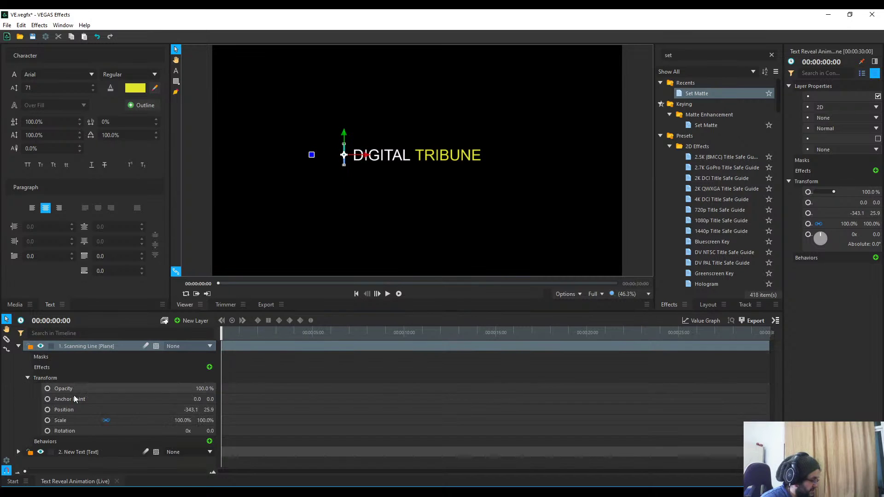
mouse_move(365, 156)
left_mouse_down()
mouse_move(311, 158)
mouse_move(375, 156)
left_mouse_up()
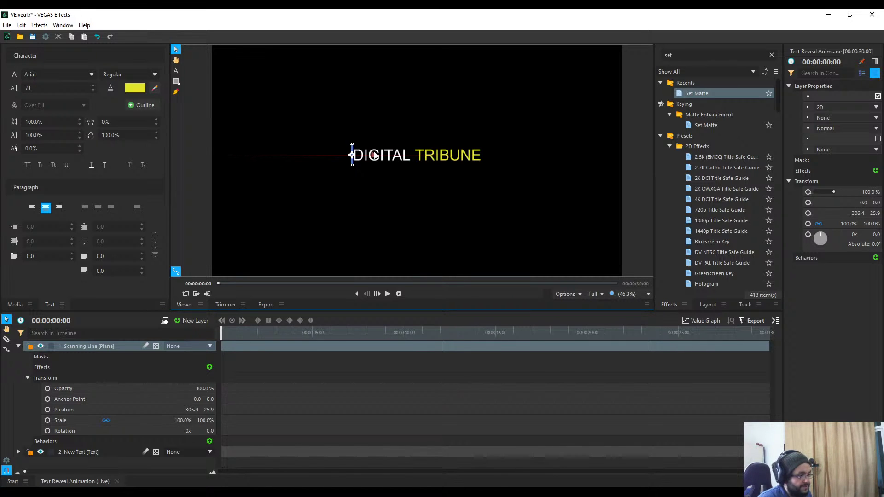
left_click_drag(376, 156, 330, 160)
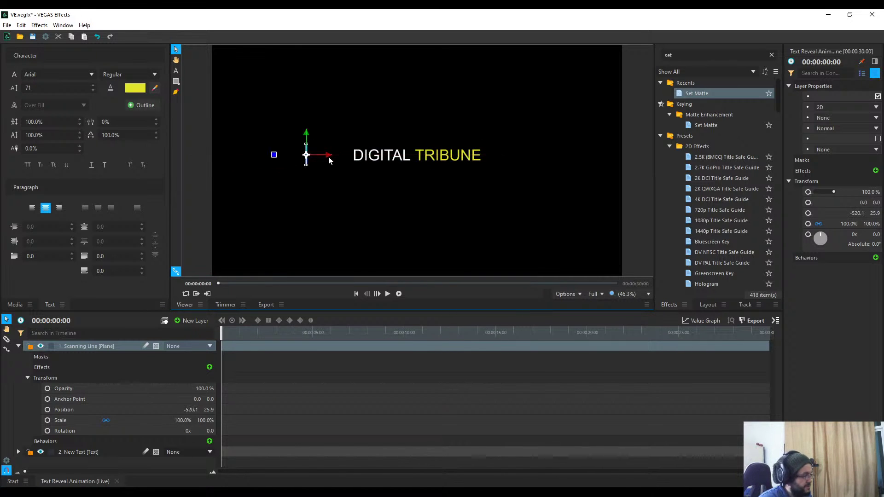
Enable position and scale keyframing for the Scanning Line at 00:00:00:00 and set its scale to 0% there.
left_click(47, 420)
left_click(47, 411)
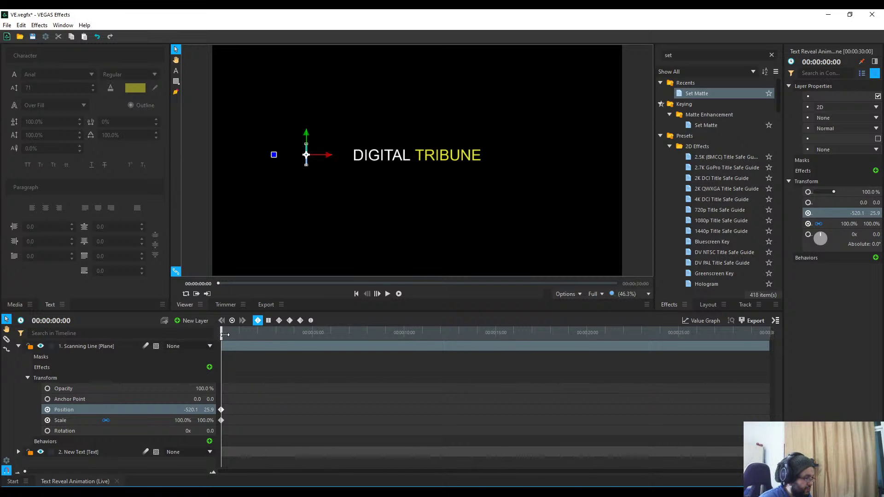
left_click_drag(224, 335, 240, 340)
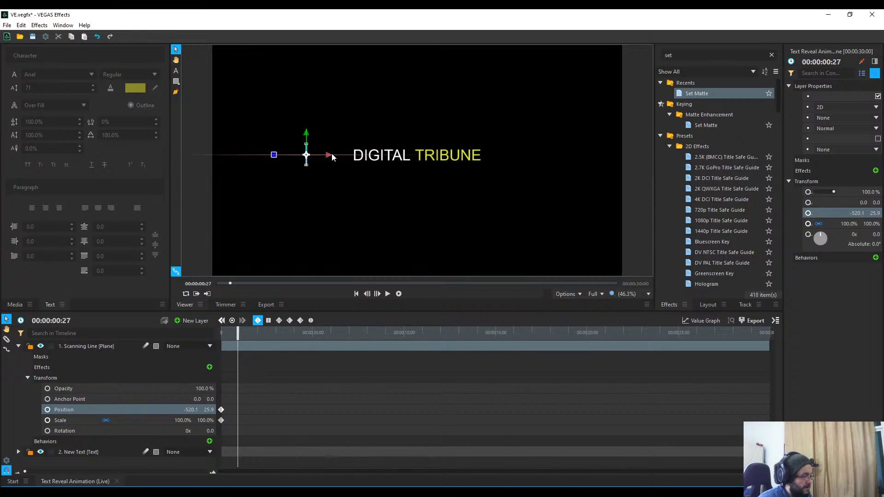
key("Home")
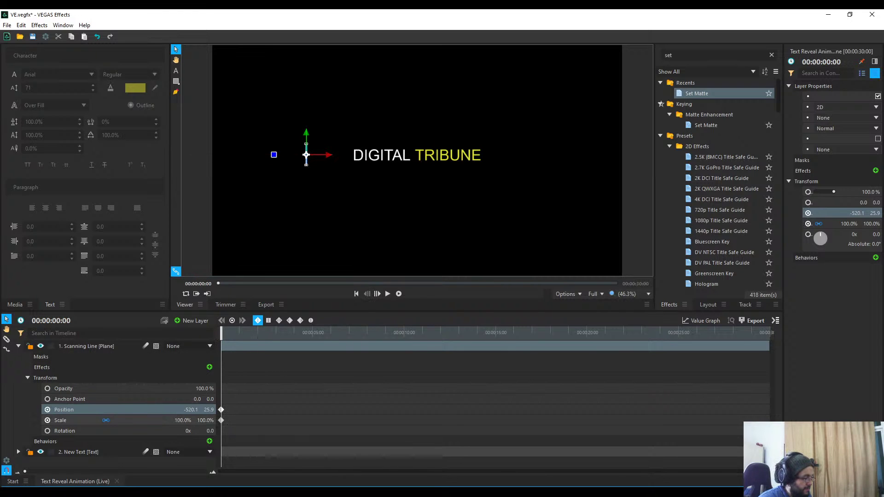
left_click(187, 421)
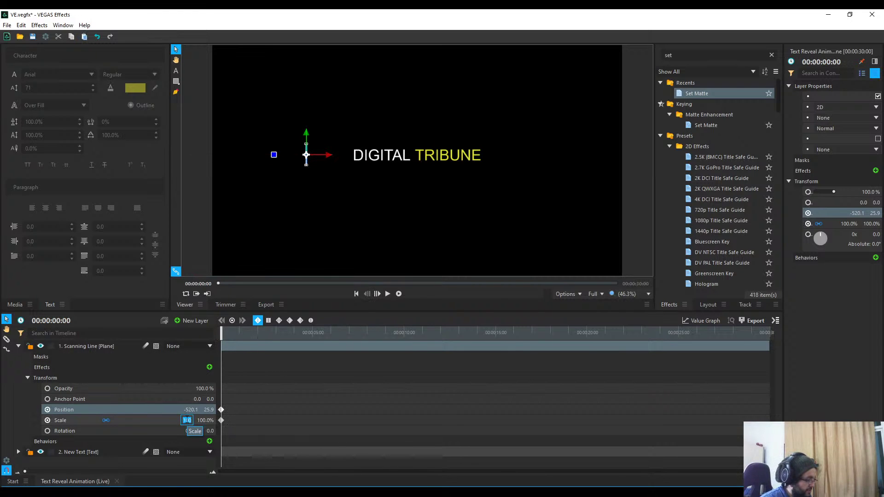
type("0")
key("Return")
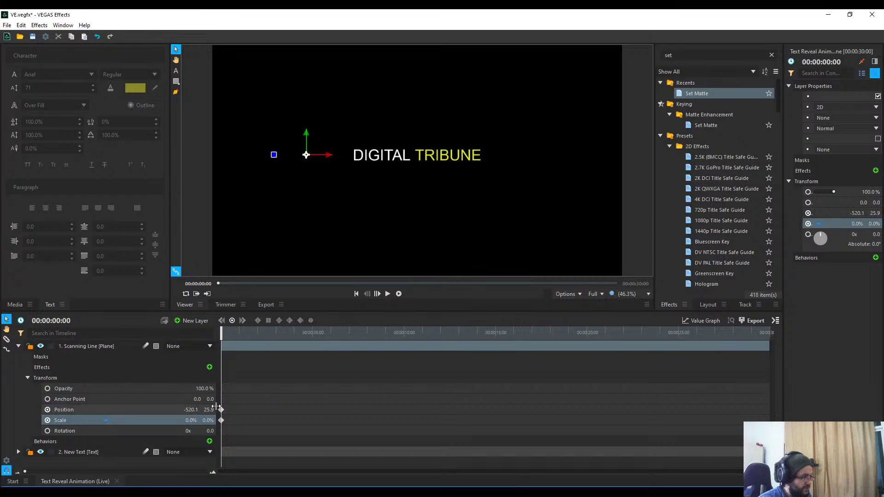
At 00:00:01:01, keyframe the Scanning Line at the start of DIGITAL, about -306 horizontally, with its scale at 100%.
mouse_move(225, 336)
left_mouse_down()
mouse_move(251, 336)
mouse_move(241, 336)
left_mouse_up()
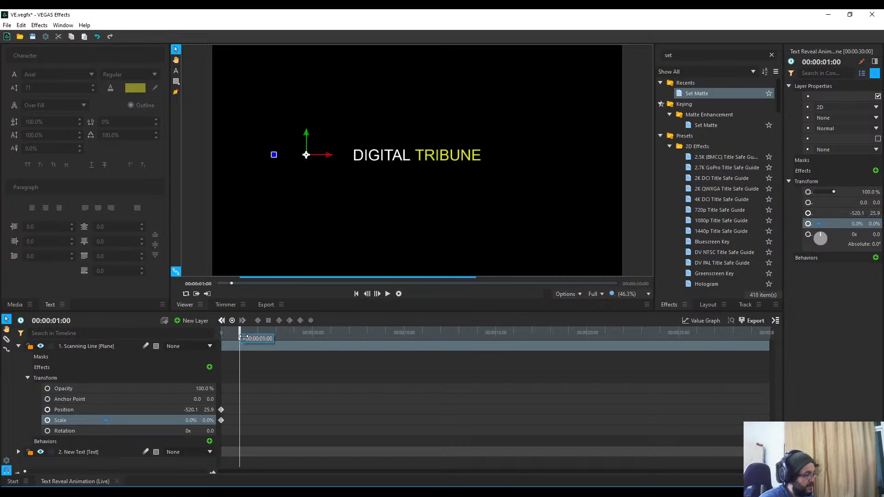
left_click_drag(191, 410, 219, 410)
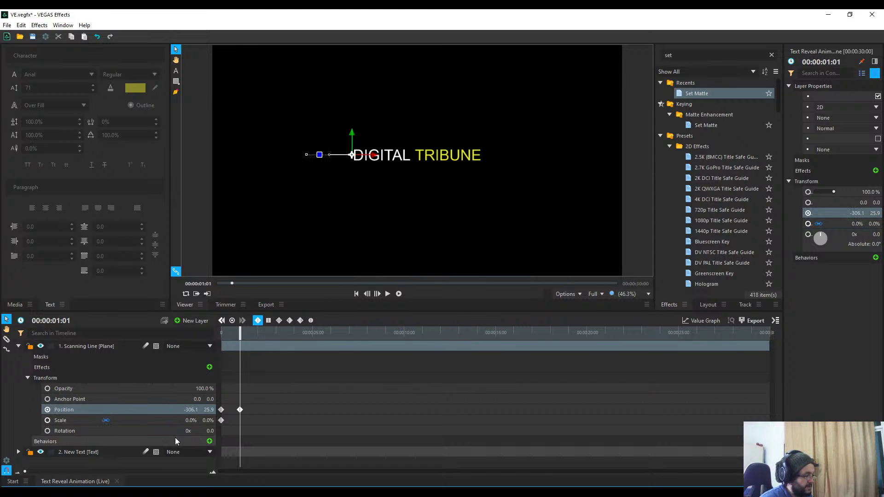
left_click(194, 421)
type("10")
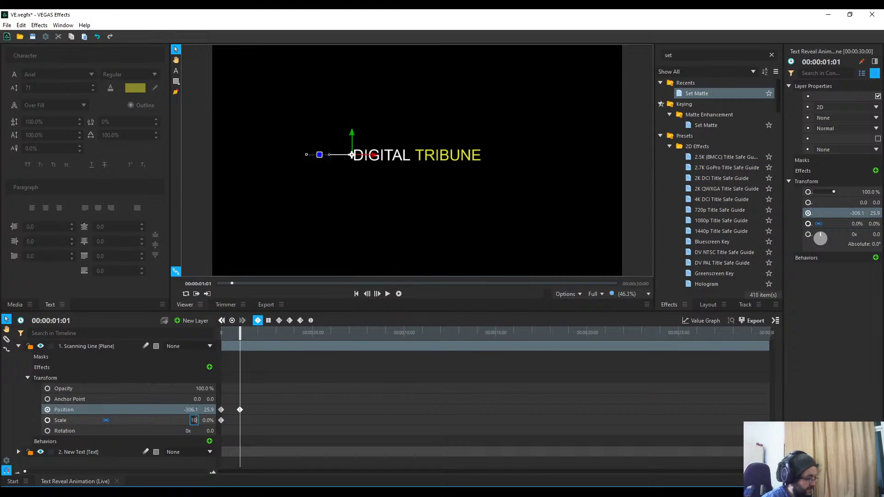
type("0")
key("Return")
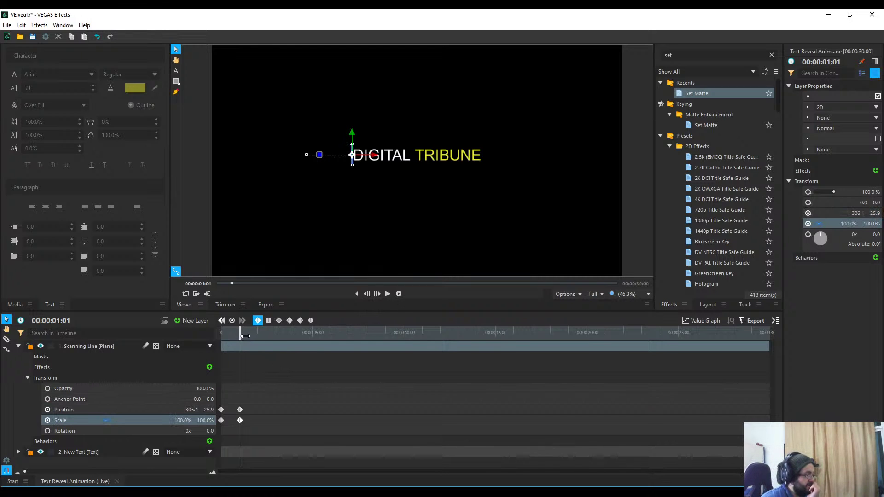
At 00:00:01:29, keyframe the Scanning Line's position at the end of TRIBUNE, about 309 horizontally.
left_click_drag(245, 338, 261, 340)
left_click_drag(383, 160, 504, 158)
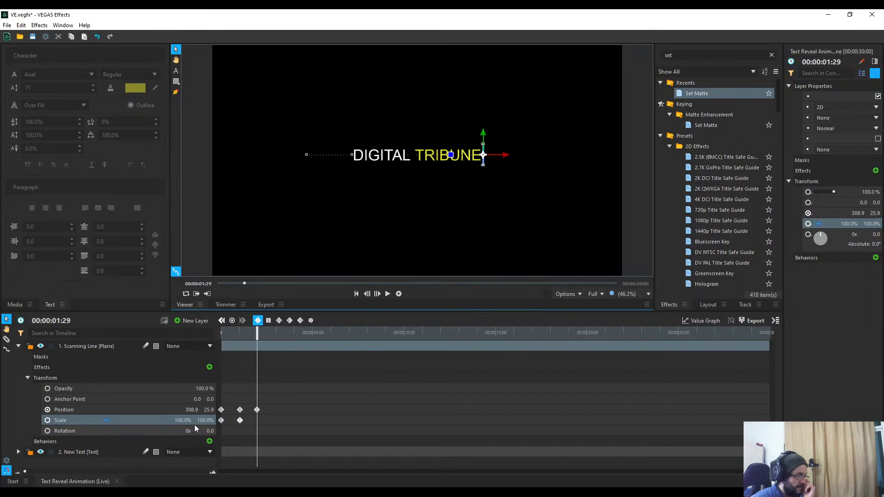
left_click_drag(195, 423, 175, 423)
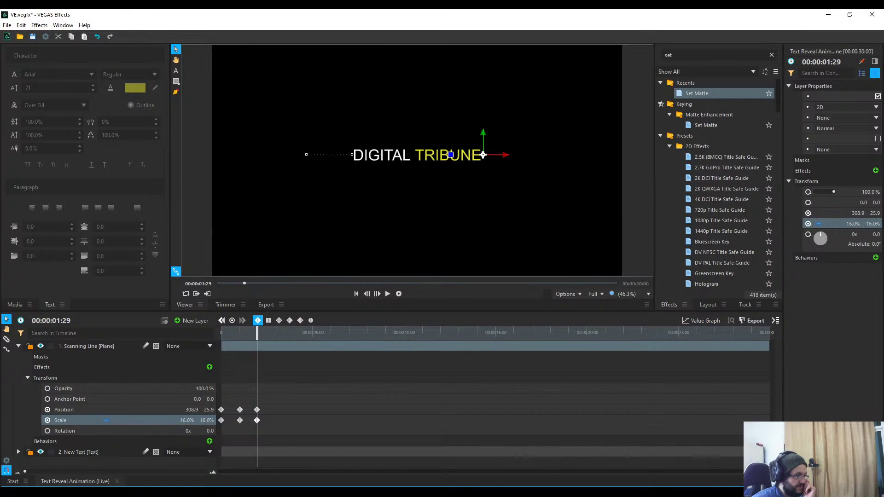
left_click(190, 420)
type("16")
key("Return")
key("ctrl+z")
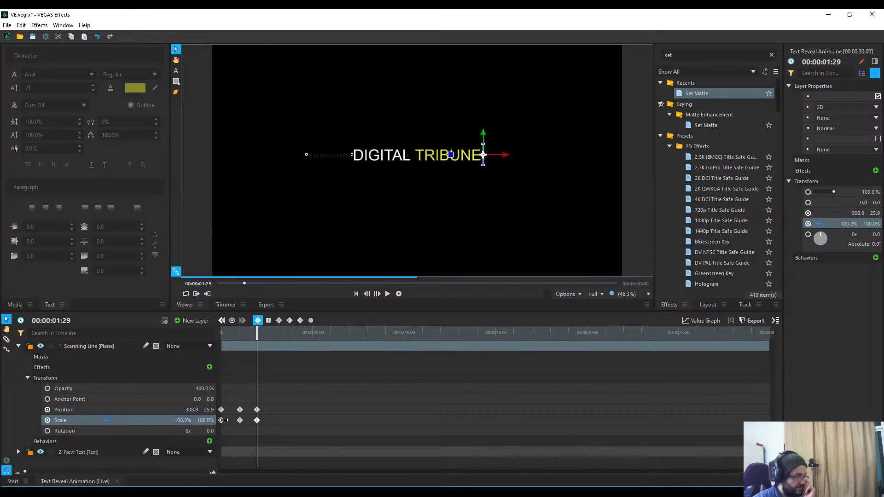
left_click(240, 420)
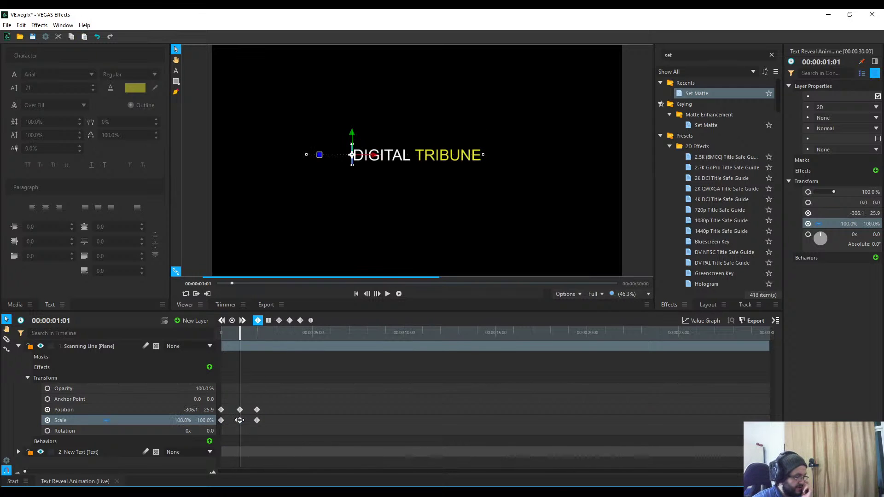
left_click(256, 420)
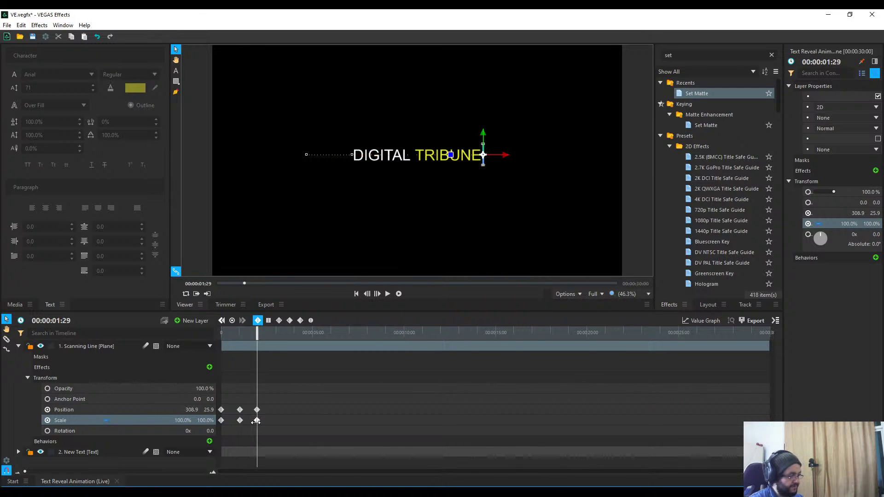
mouse_move(256, 420)
left_mouse_down()
mouse_move(241, 420)
mouse_move(258, 423)
left_mouse_up()
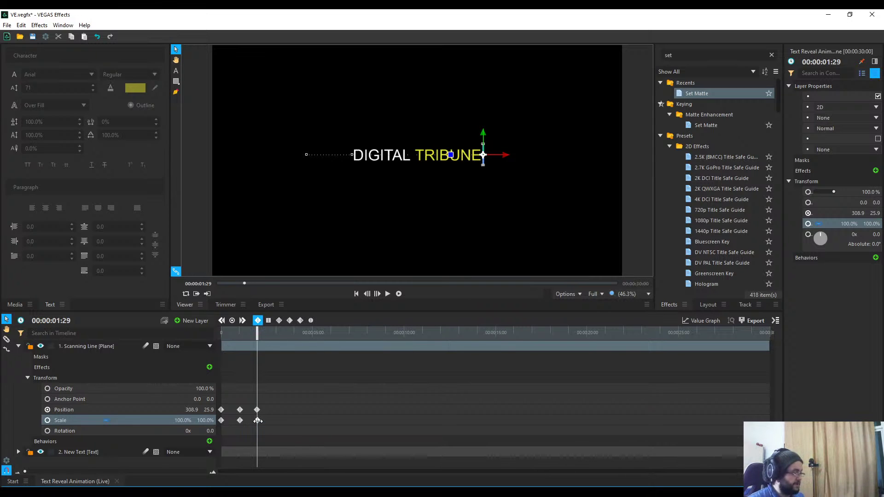
left_click_drag(257, 421, 184, 430)
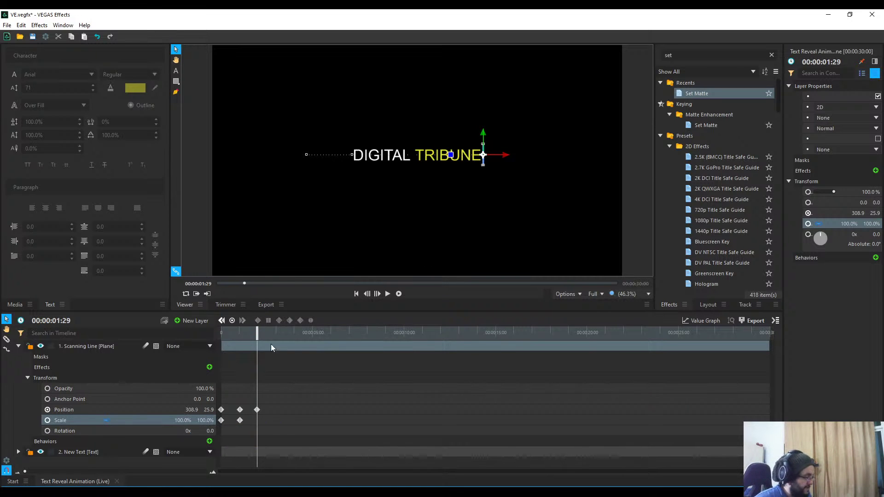
Keyframe the Scanning Line's scale at 100% at 00:00:01:29 and at 0% at 00:00:02:09.
left_click(258, 321)
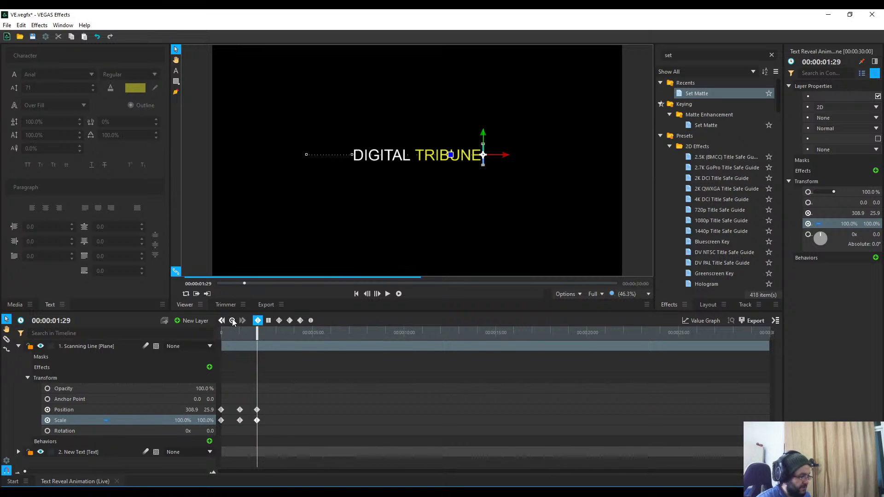
left_click_drag(257, 334, 264, 334)
left_click(232, 321)
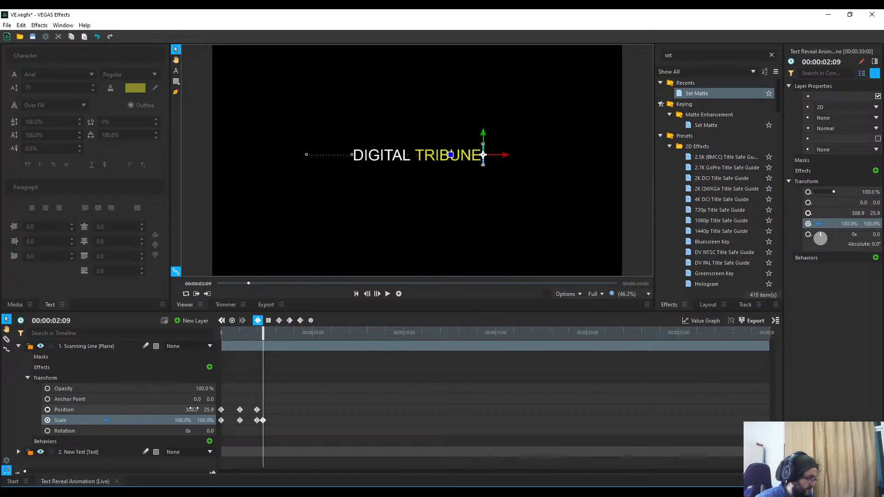
left_click_drag(193, 421, 179, 420)
left_click(194, 421)
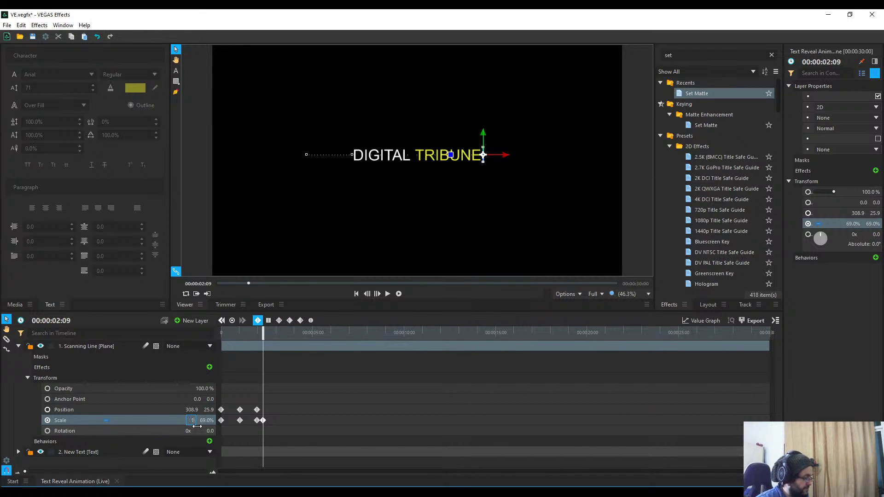
type("0")
key("Return")
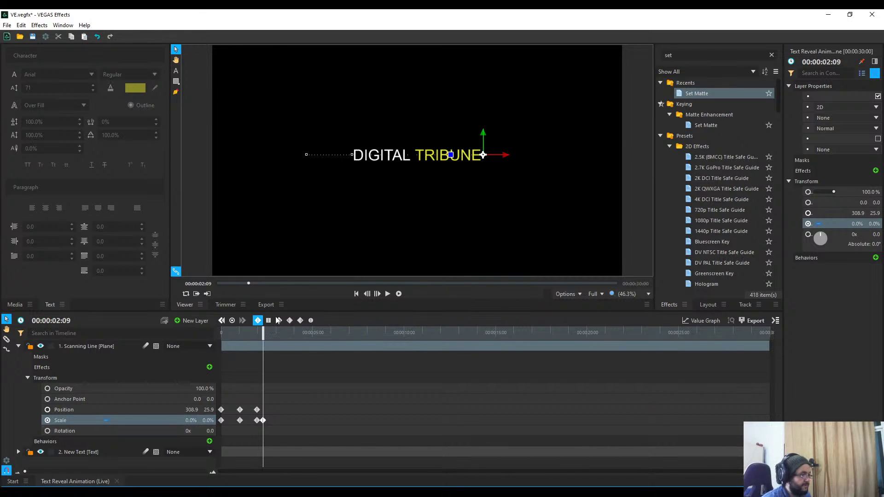
Preview the scanning line animation from the beginning and return to the first frame.
key("Home")
key("space")
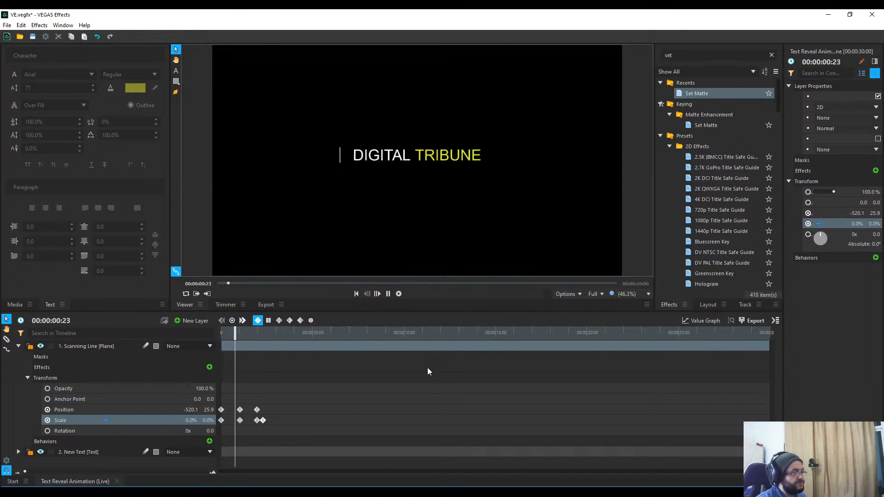
key("space")
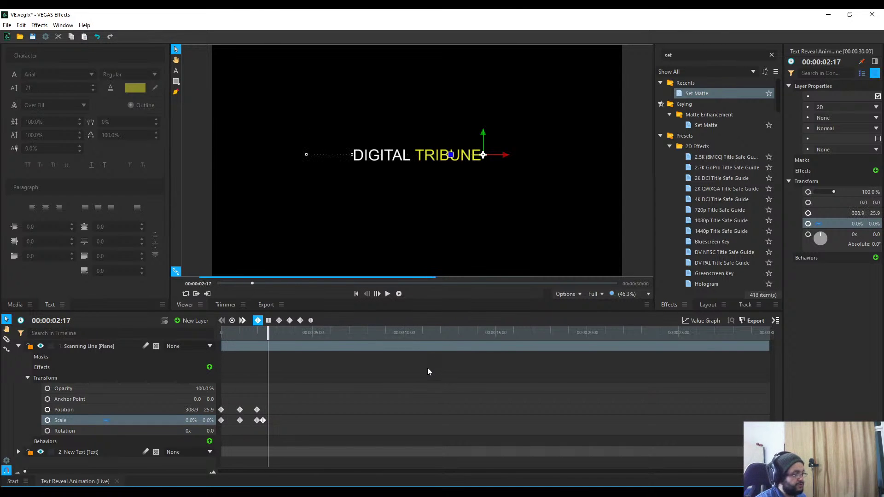
key("Home")
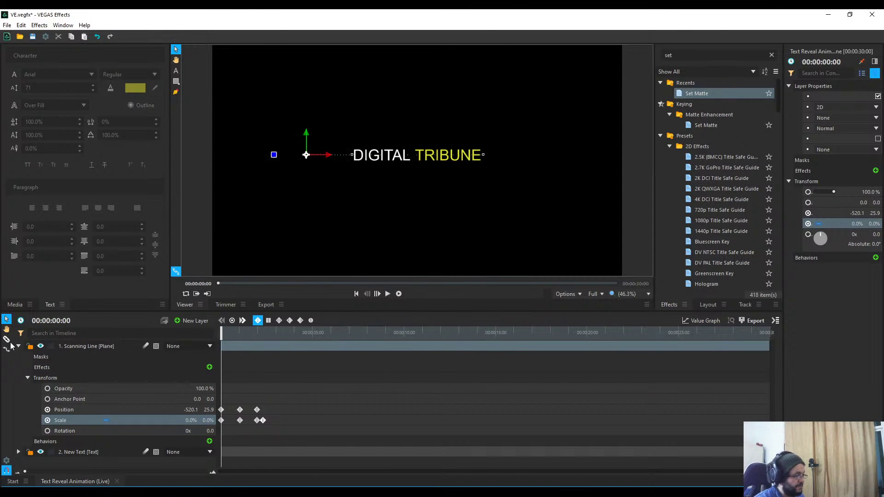
Collapse the Scanning Line layer's properties and rename the text layer as "Name".
left_click(7, 340)
left_click(18, 346)
left_click(90, 359)
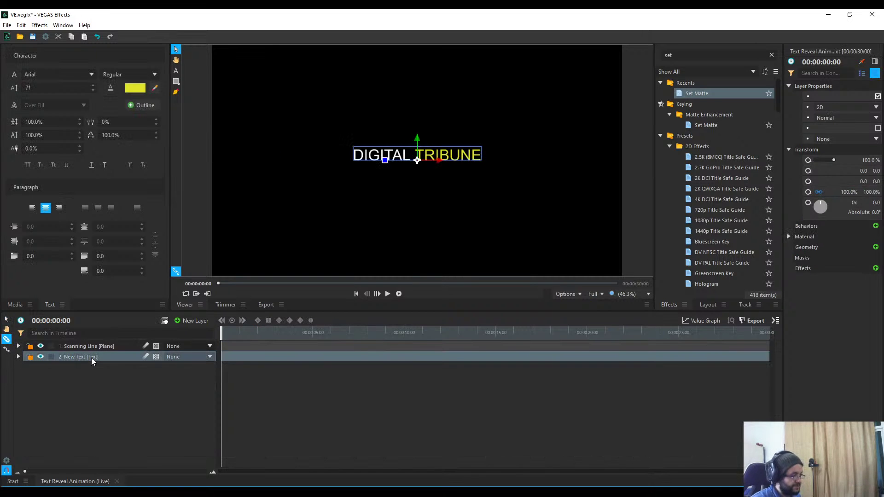
double_click(97, 358)
type("M")
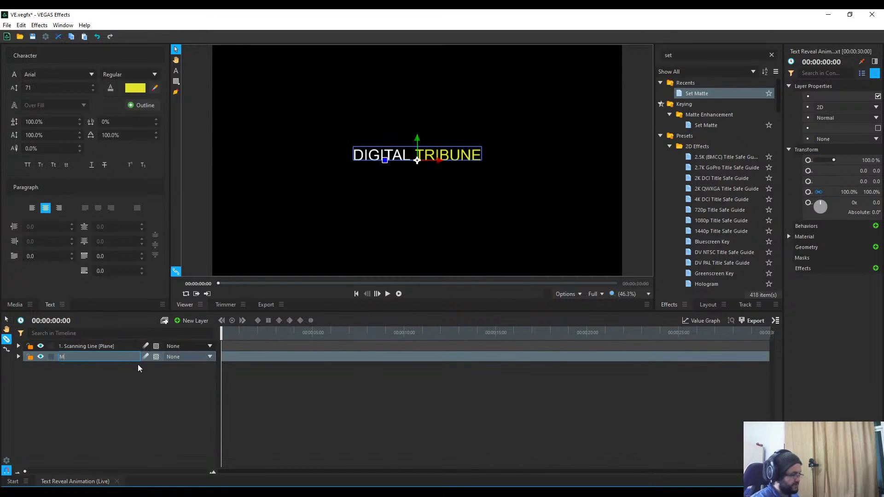
type("ain")
key("BackSpace")
key("BackSpace")
key("BackSpace")
key("BackSpace")
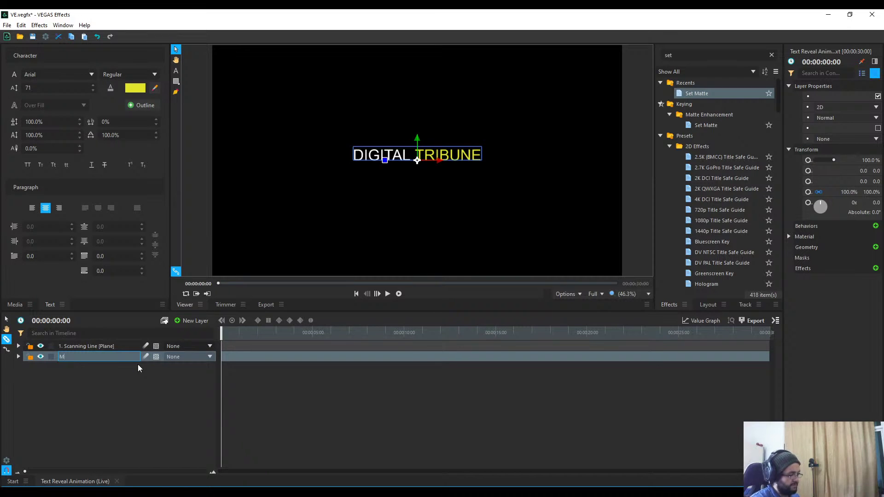
type("Name")
key("Return")
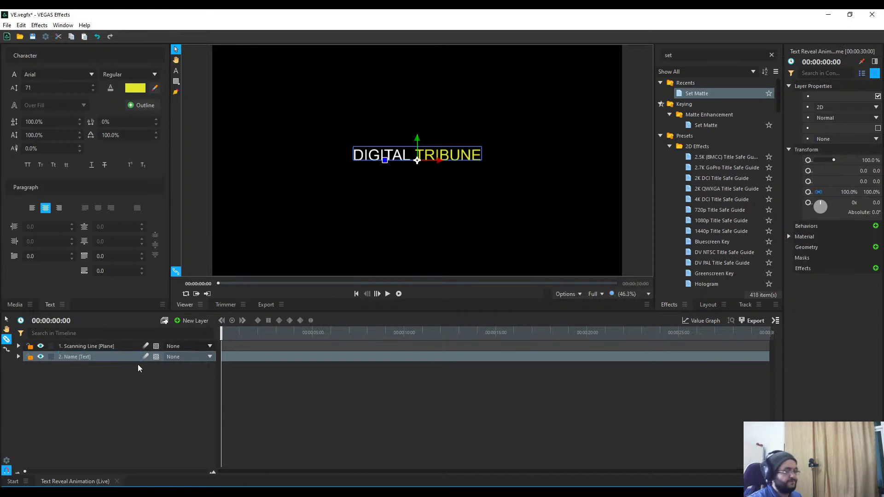
Lock the Name text layer and clear the effects search.
left_click(130, 400)
left_click(31, 357)
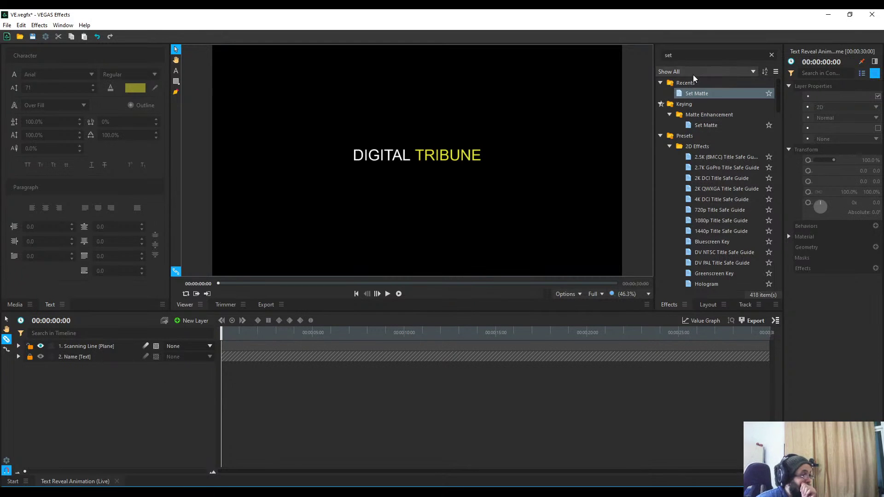
left_click(772, 54)
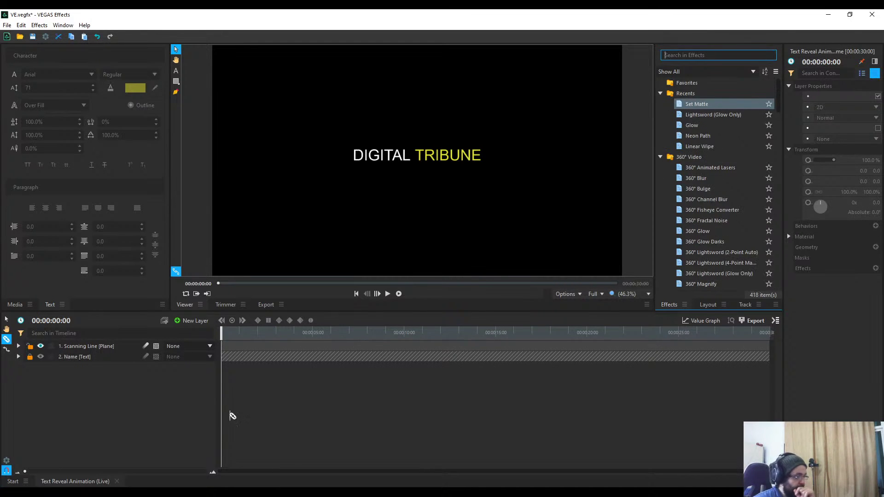
Create a white plane layer matching the timeline size of 1920 by 1080 and hide it.
left_click(194, 322)
left_click(190, 332)
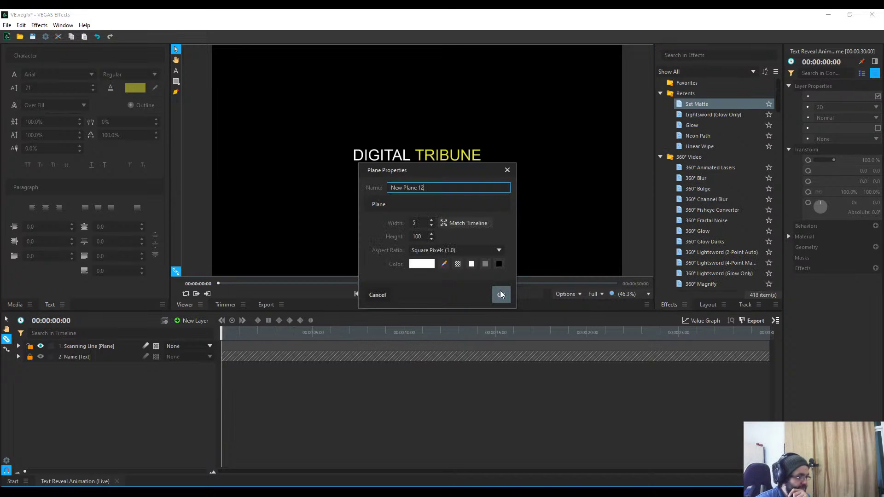
left_click(487, 224)
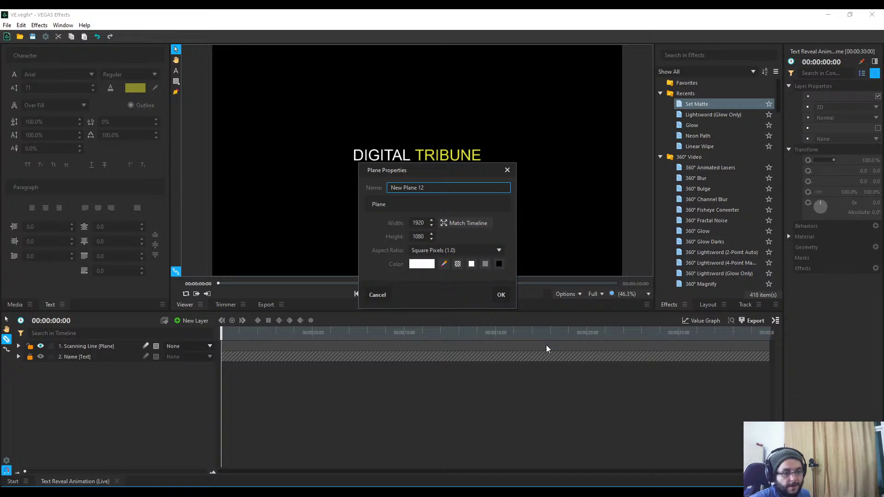
left_click(502, 295)
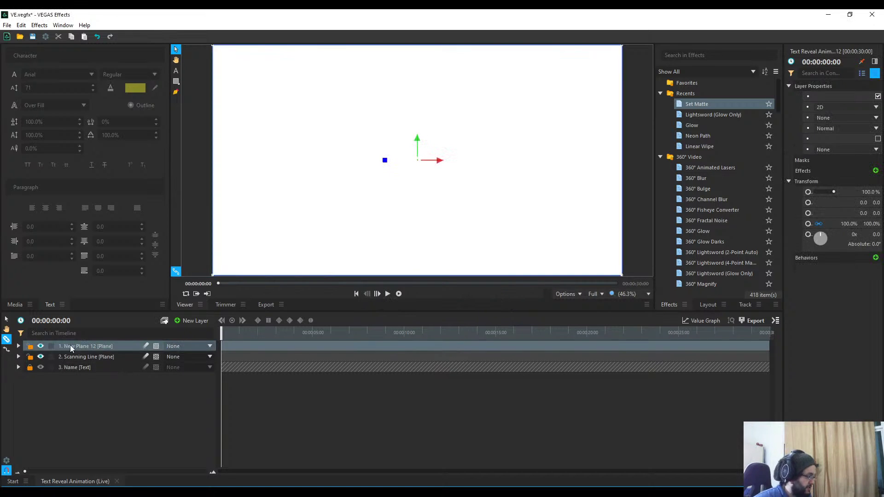
left_click(40, 348)
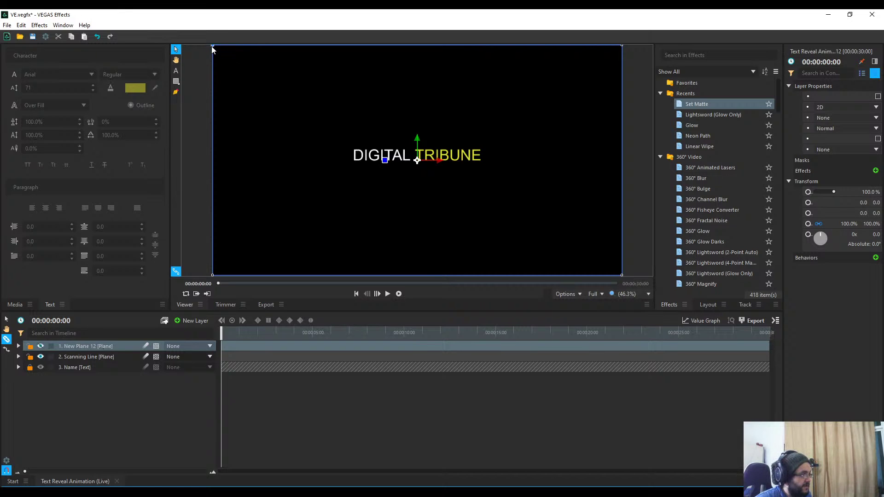
Shrink the hidden plane to about 32.8% by 9.0% scale around the text and move it below the Name layer.
left_click_drag(212, 47, 347, 134)
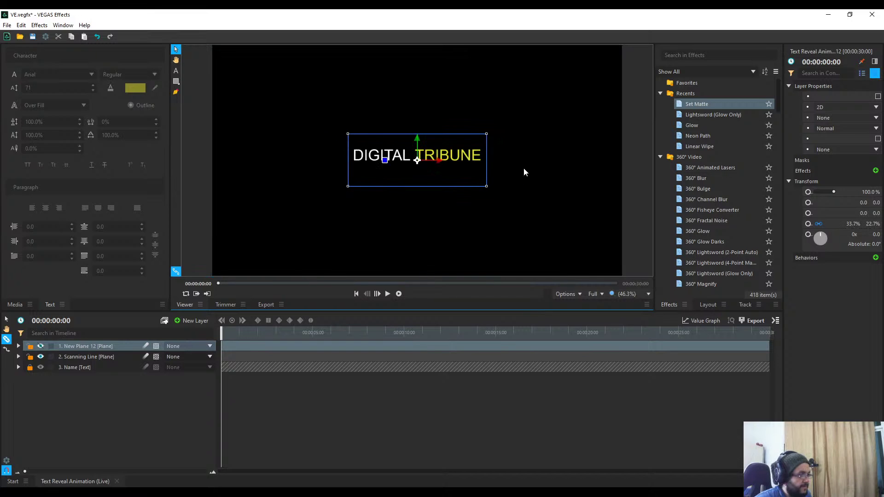
left_click_drag(486, 186, 471, 159)
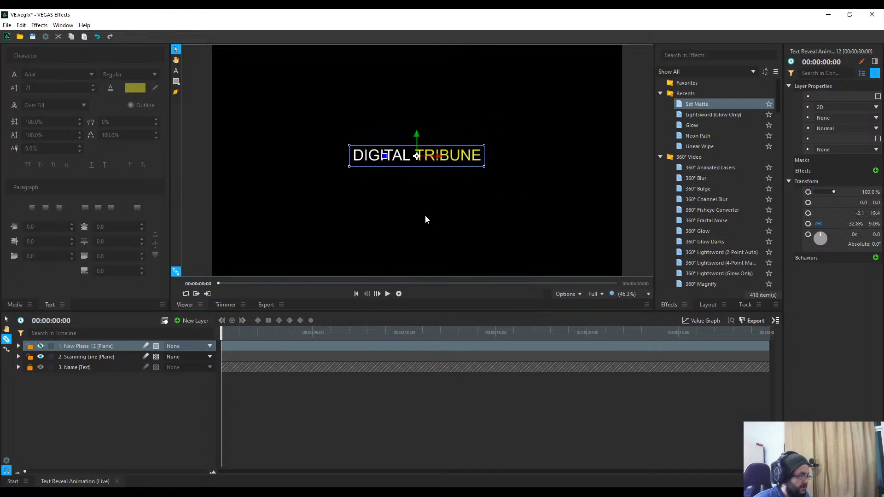
left_click_drag(73, 348, 81, 378)
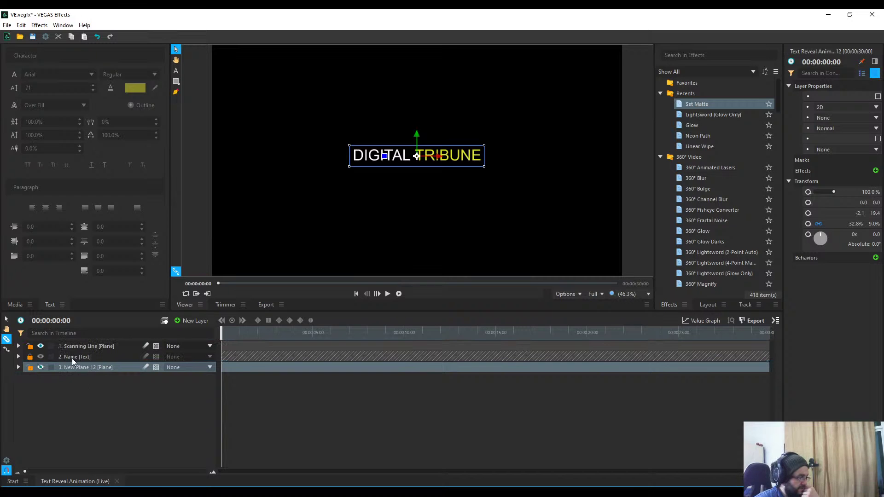
Unlock the Name text layer and apply the Set Matte effect to it.
left_click(27, 357)
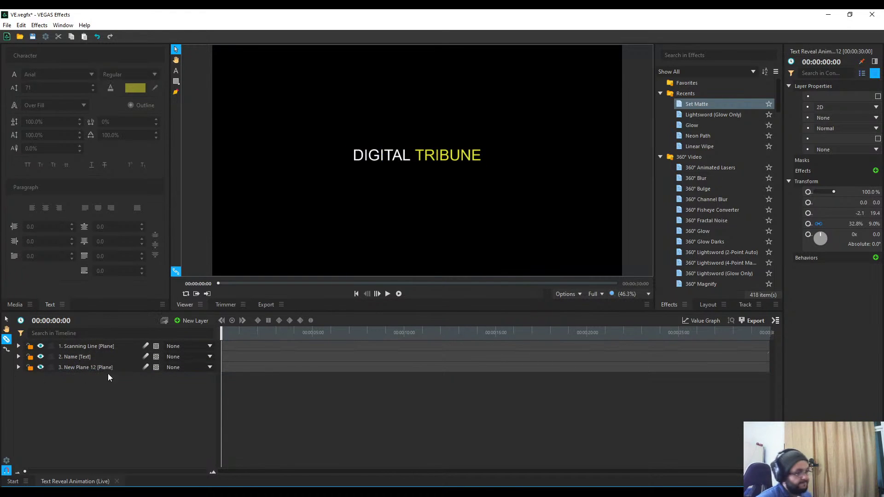
left_click(718, 57)
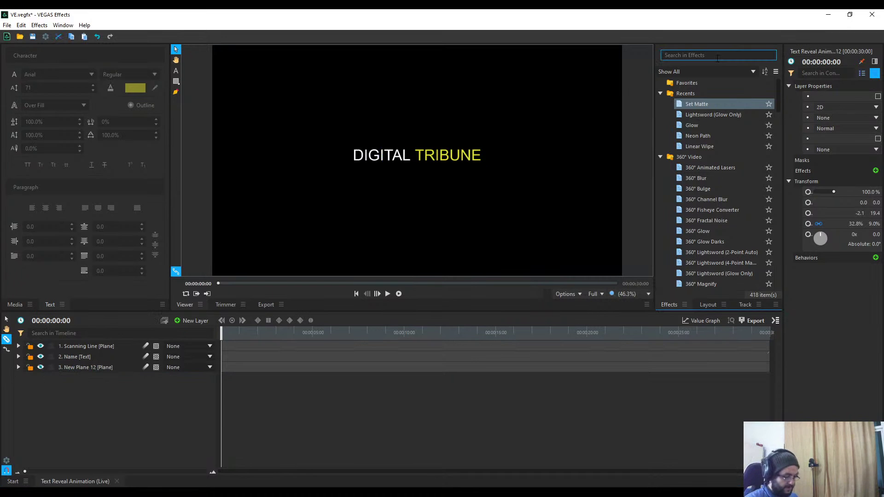
type("sett")
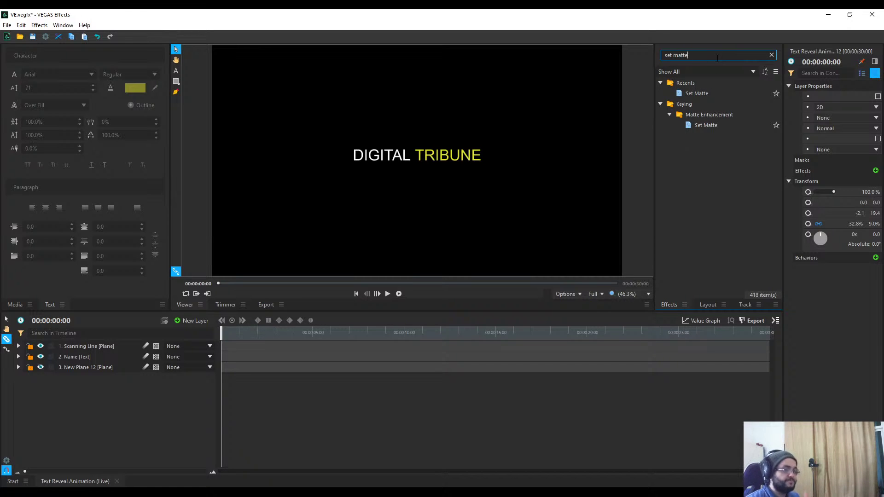
left_click_drag(696, 93, 82, 355)
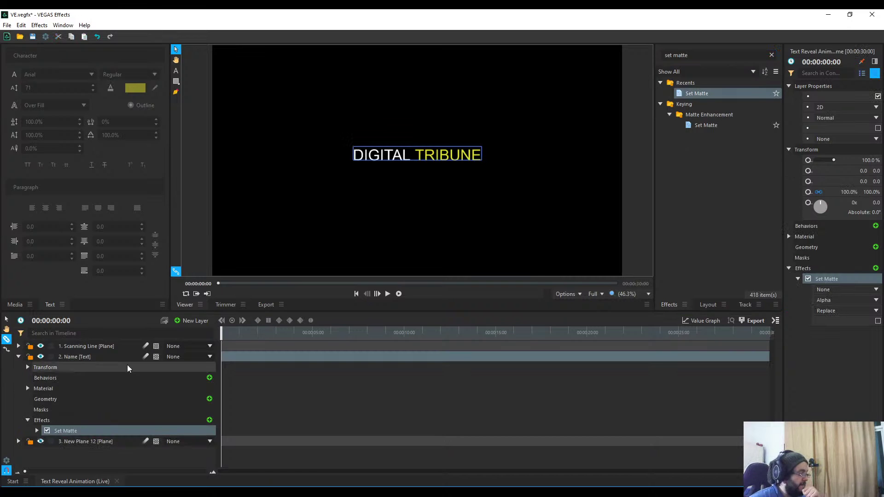
left_click(83, 358)
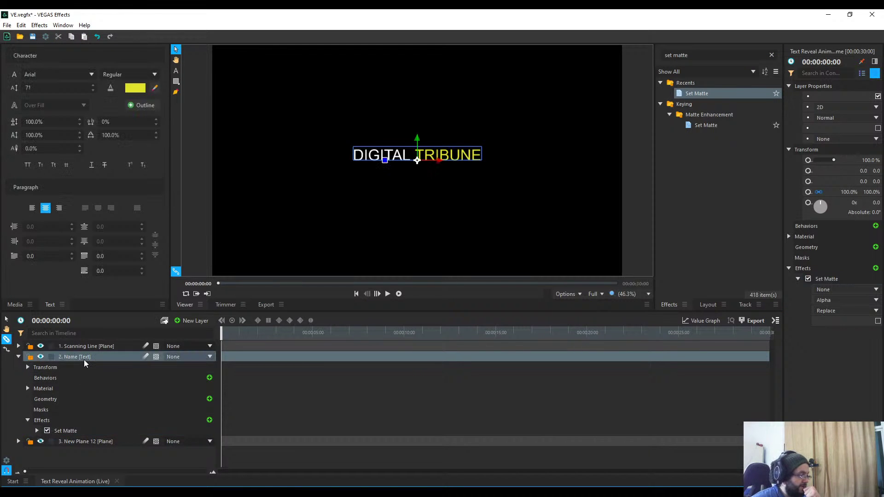
Set the Name layer's Set Matte source layer to New Plane 12.
left_click(37, 431)
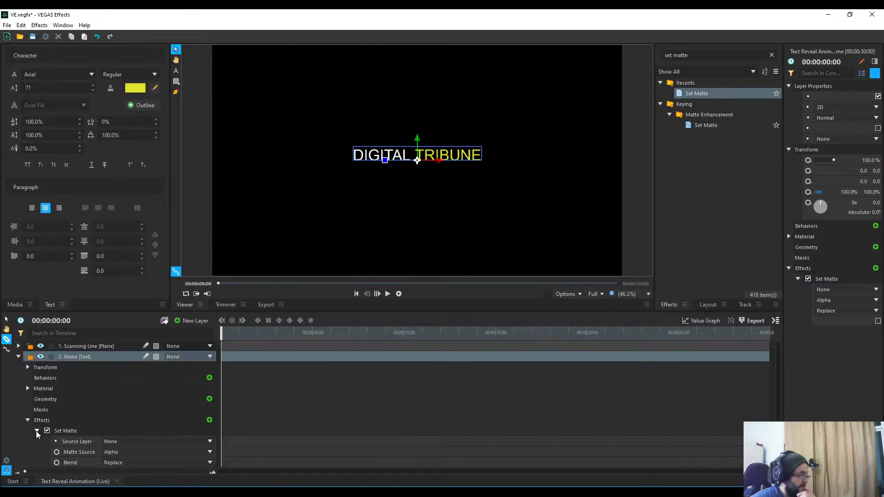
scroll(51, 434, "down", 1)
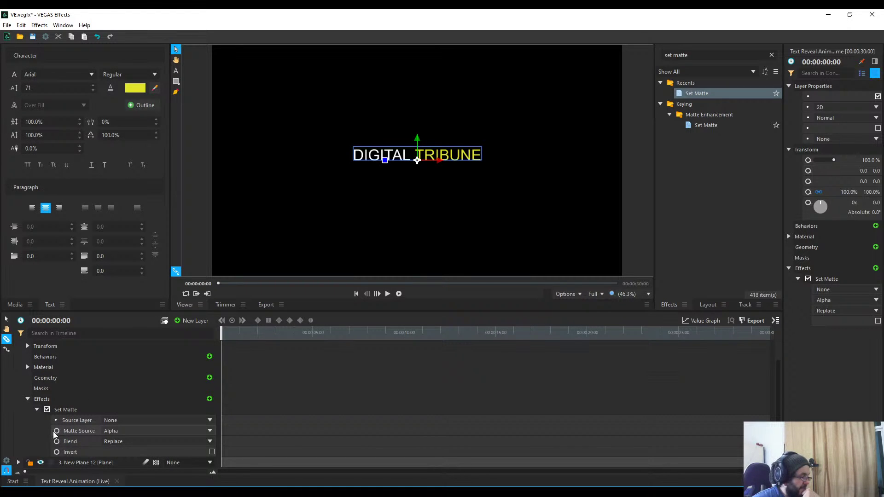
left_click(148, 421)
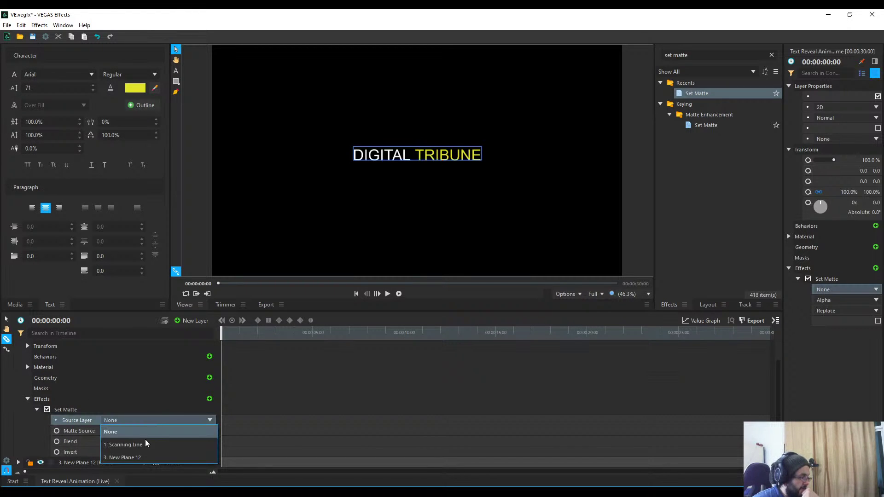
left_click(95, 419)
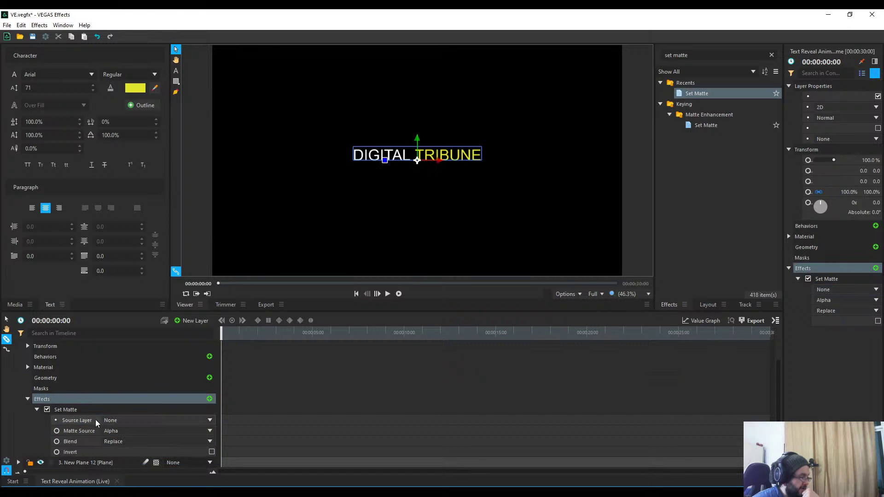
left_click(125, 420)
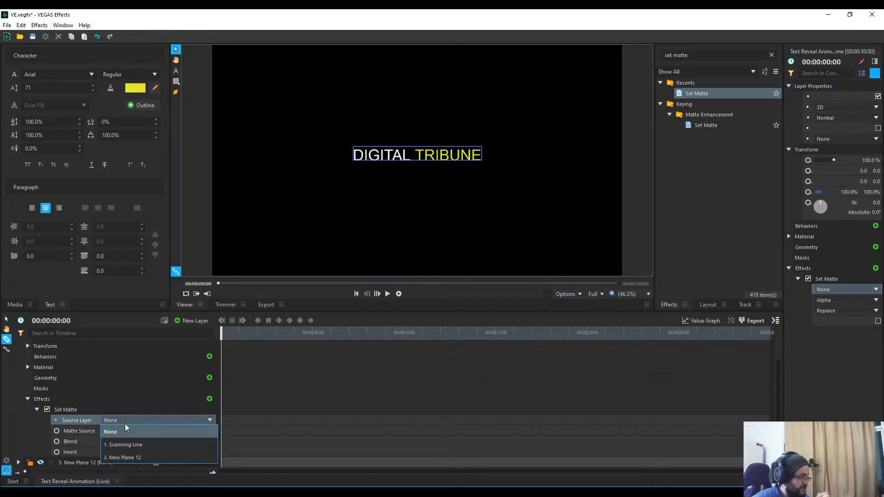
left_click(140, 459)
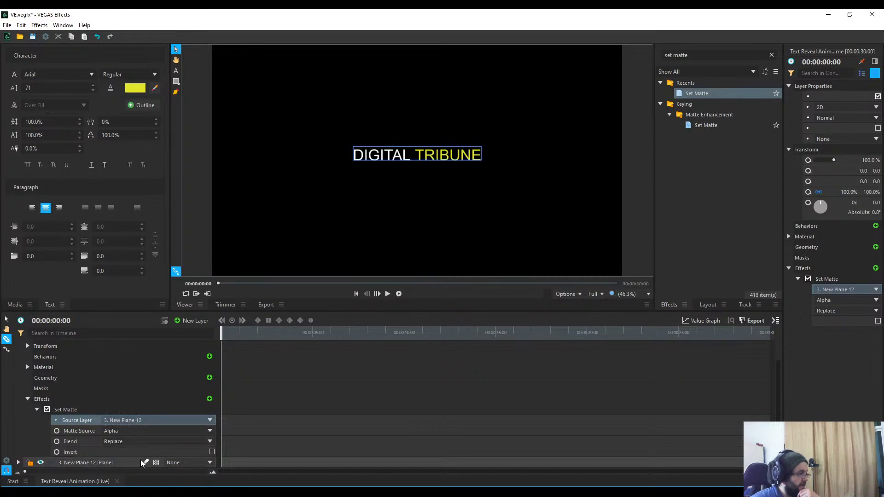
Set the Set Matte blend to Subtract and collapse the Name layer's properties.
left_click(158, 443)
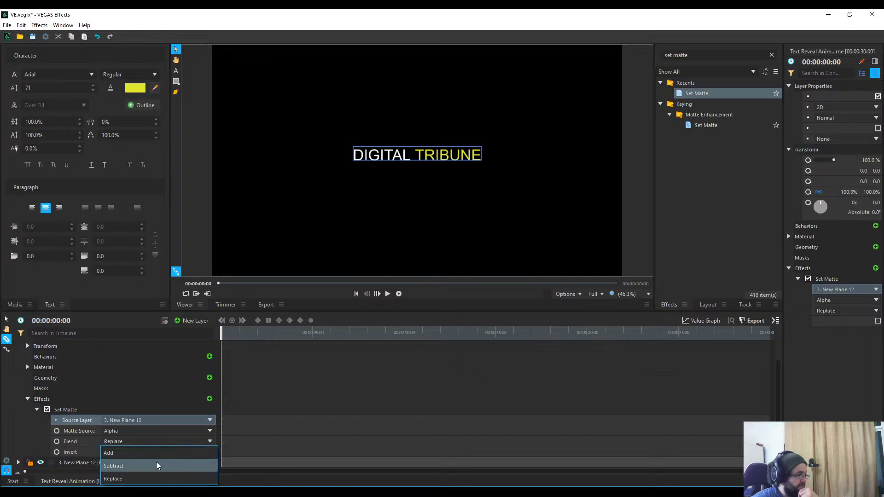
left_click(157, 462)
scroll(262, 409, "up", 2)
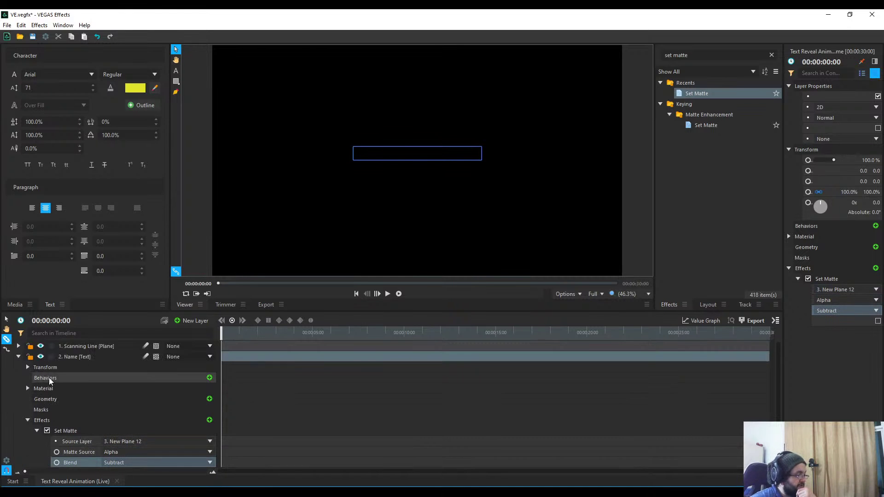
left_click(18, 366)
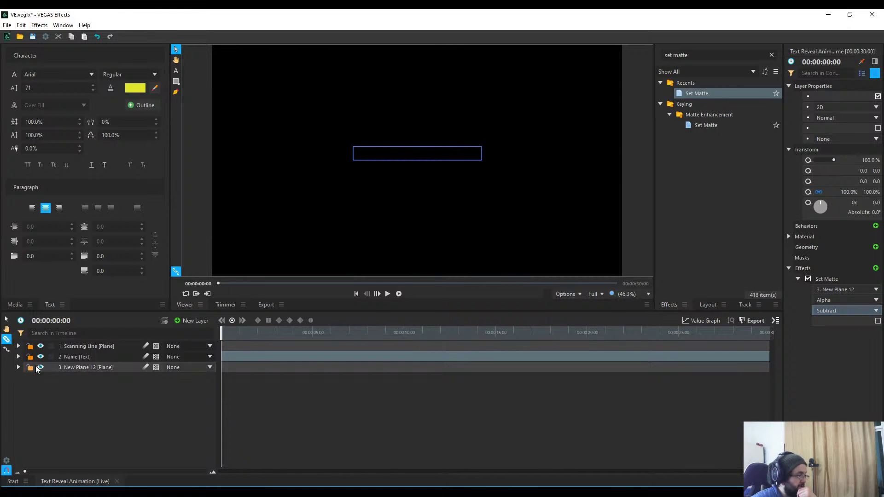
Expand the matte plane's transform properties and set its horizontal position to -7.1.
left_click(110, 367)
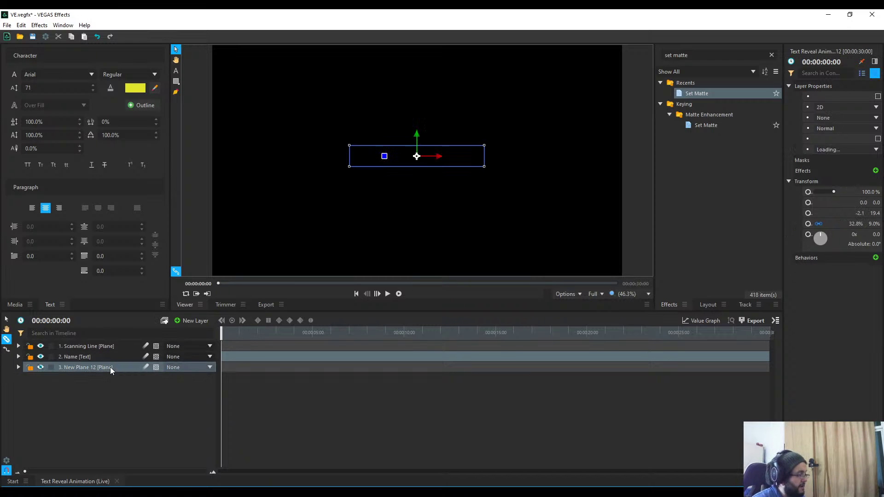
left_click(19, 367)
left_click(31, 399)
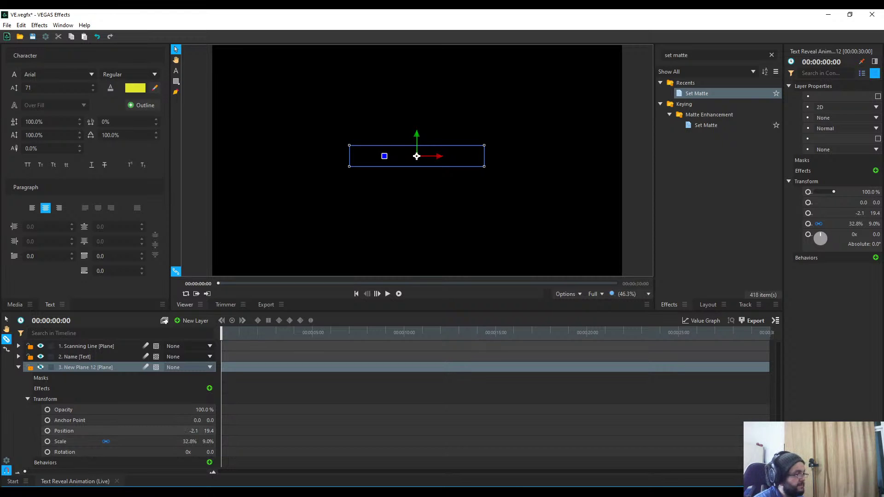
mouse_move(193, 431)
left_mouse_down()
mouse_move(239, 431)
mouse_move(190, 431)
left_mouse_up()
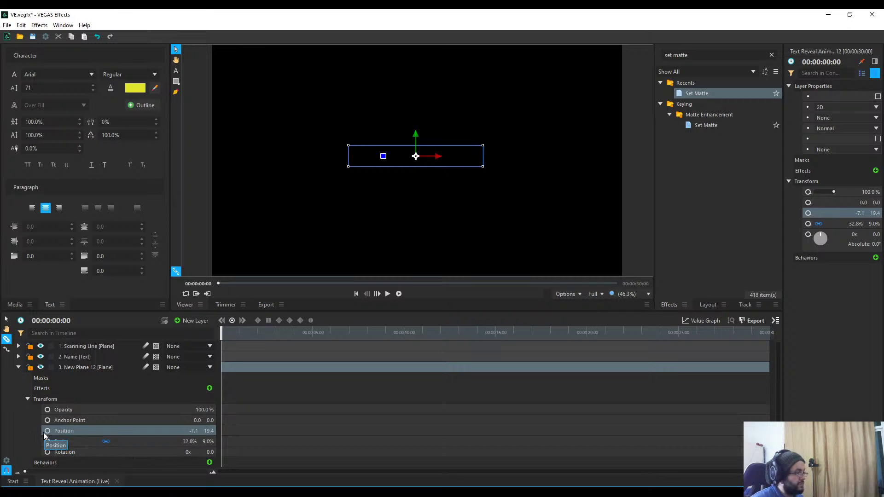
Keyframe the matte plane's position at 00:00:00:28, where the scanning line meets the plane's left edge.
key("space")
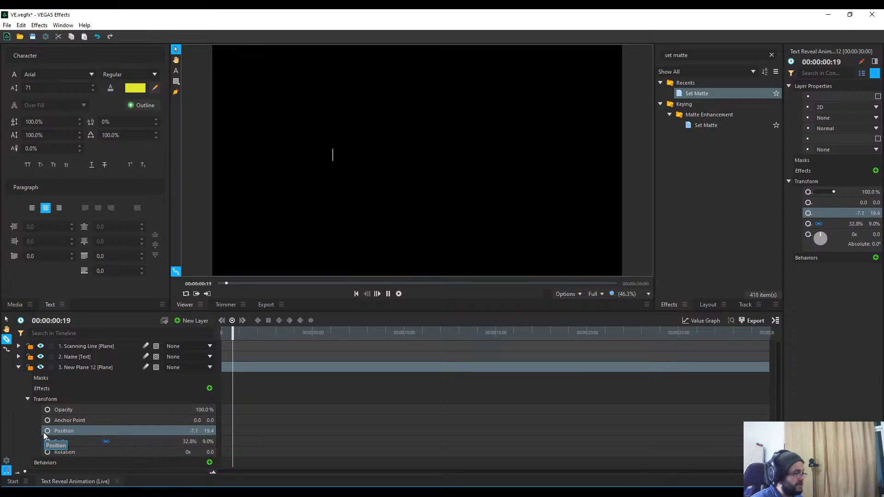
key("space")
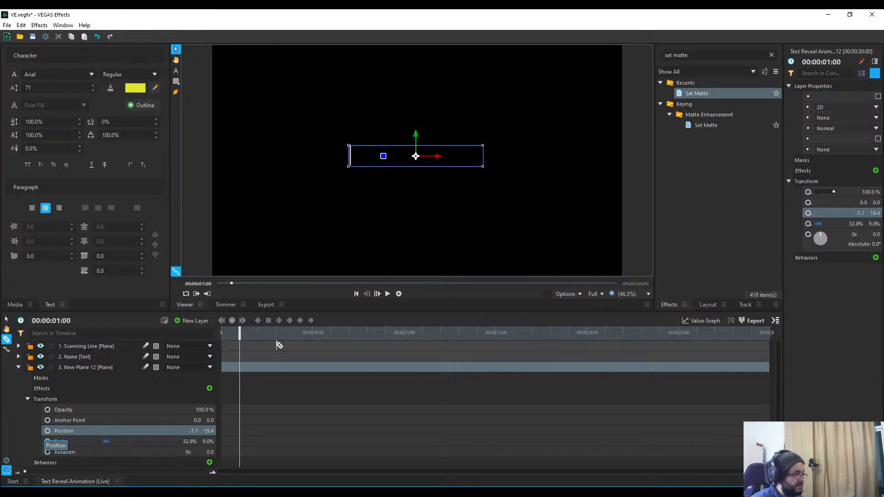
left_click_drag(241, 337, 239, 338)
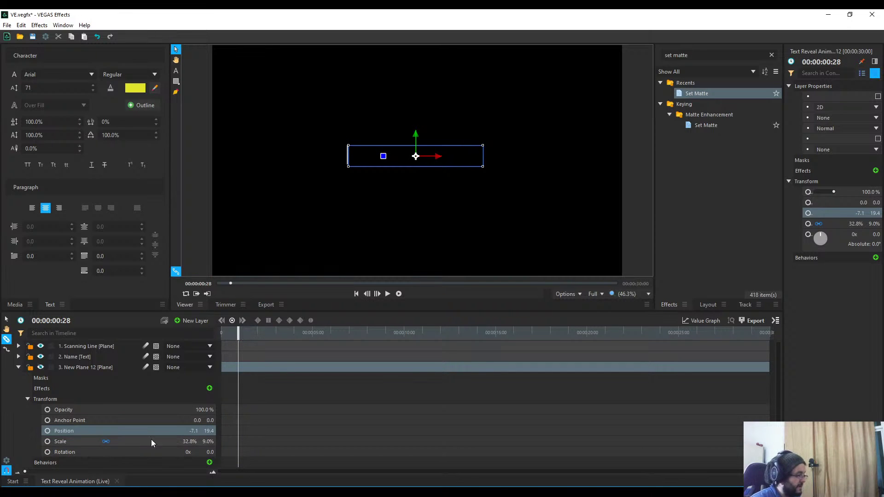
left_click(46, 432)
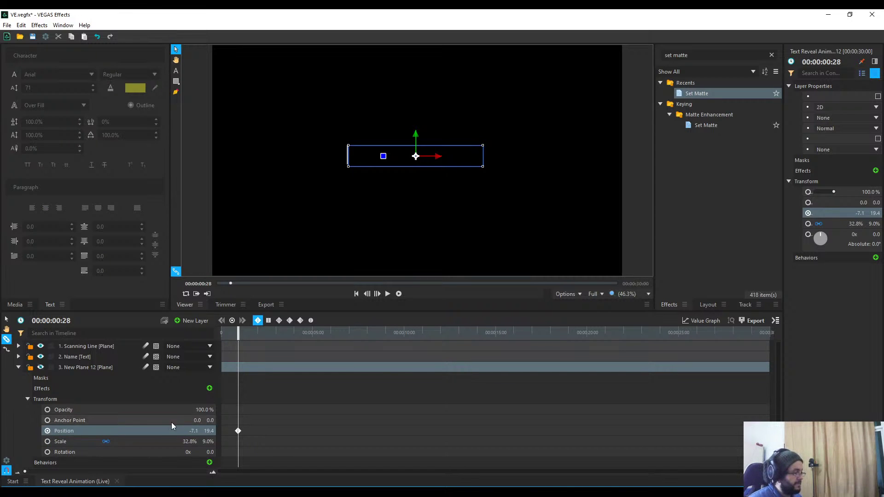
Keyframe the matte plane's horizontal position at 623.8 at 00:00:02:00, clear of the text.
key("space")
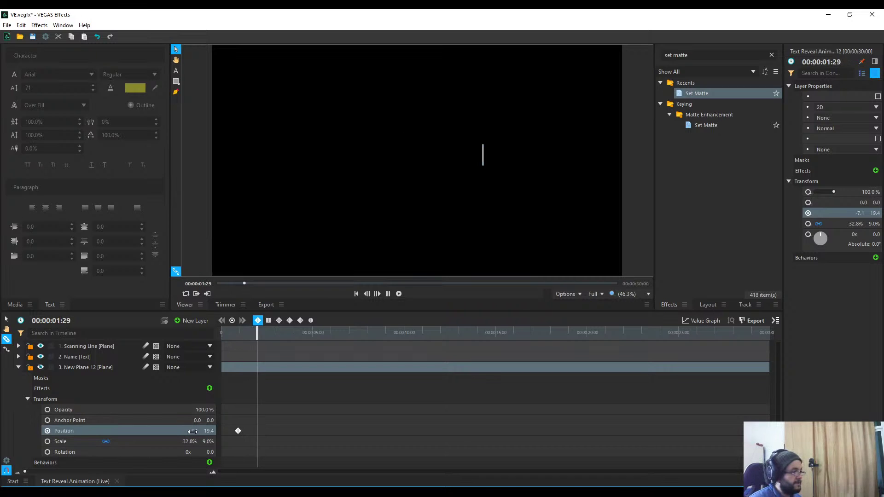
key("space")
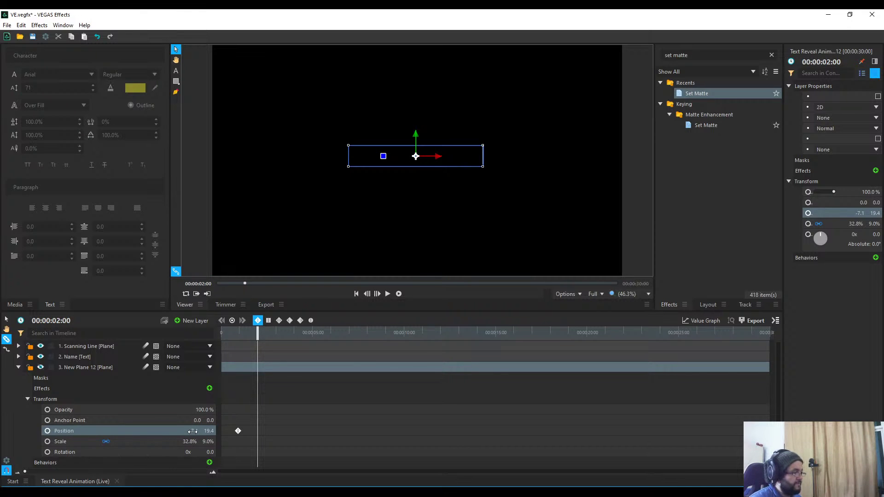
left_click_drag(192, 431, 343, 431)
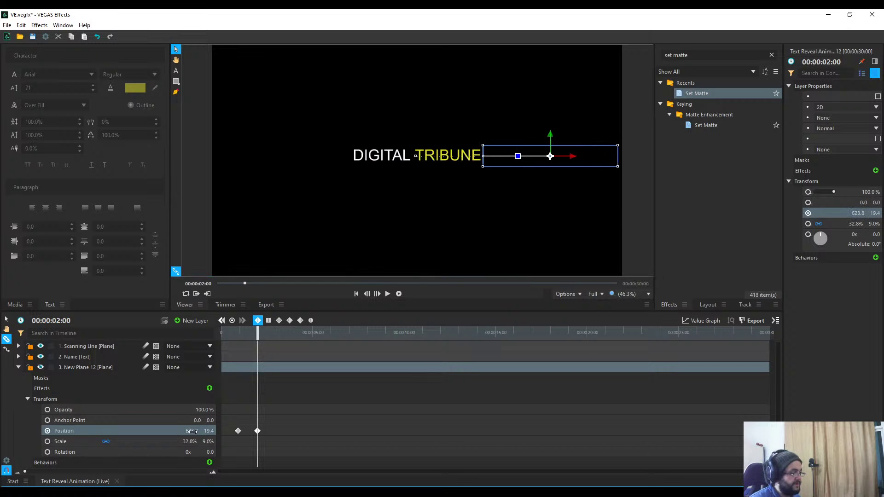
Collapse the matte plane's properties and preview the text reveal from the first frame.
key("space")
key("space")
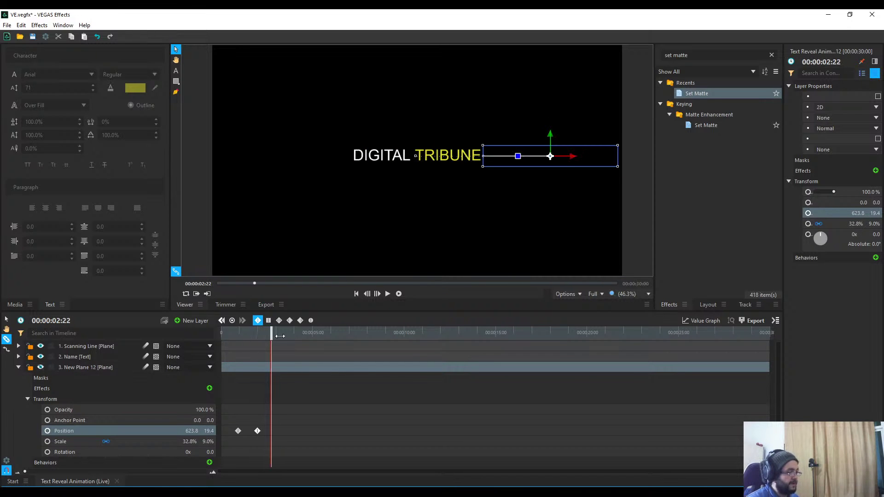
key("Home")
left_click(19, 367)
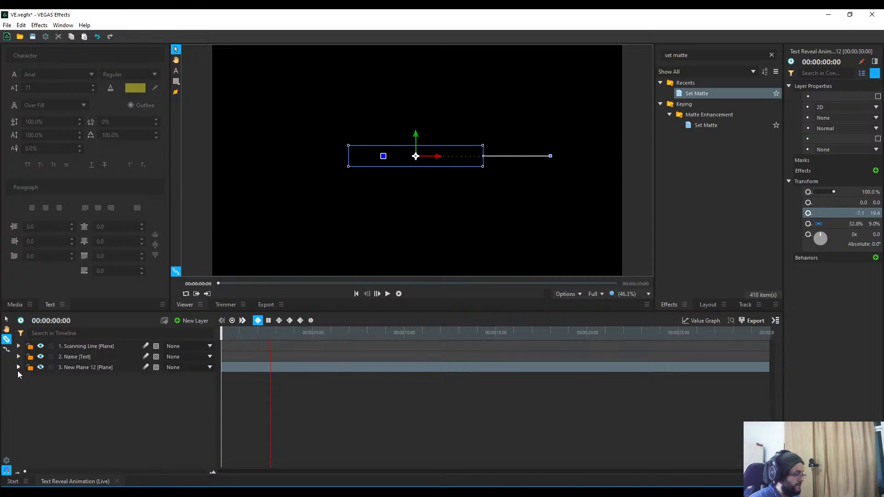
left_click(66, 409)
key("space")
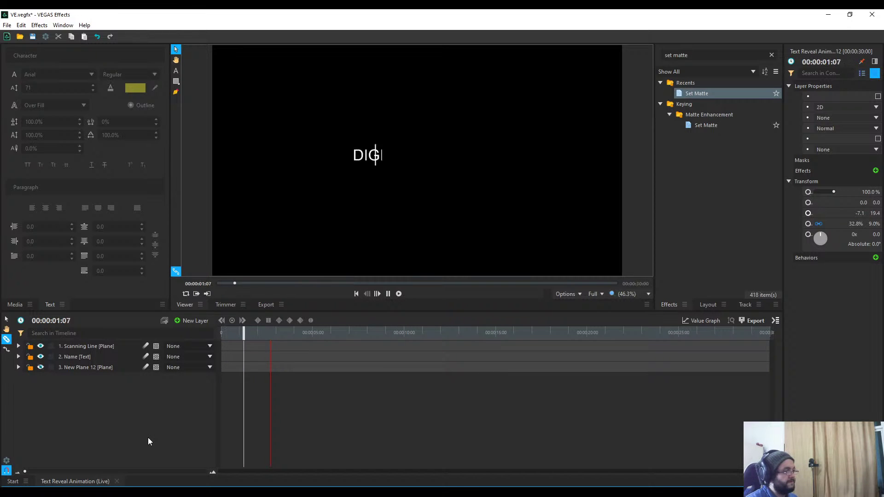
key("space")
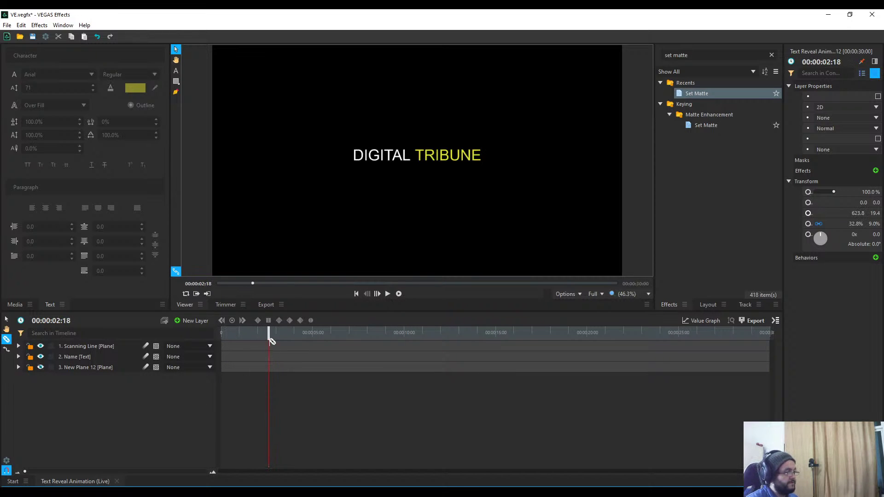
Expand the matte plane's transform properties and shift its final position keyframe one frame earlier, to 00:00:01:29.
left_click_drag(272, 341, 257, 353)
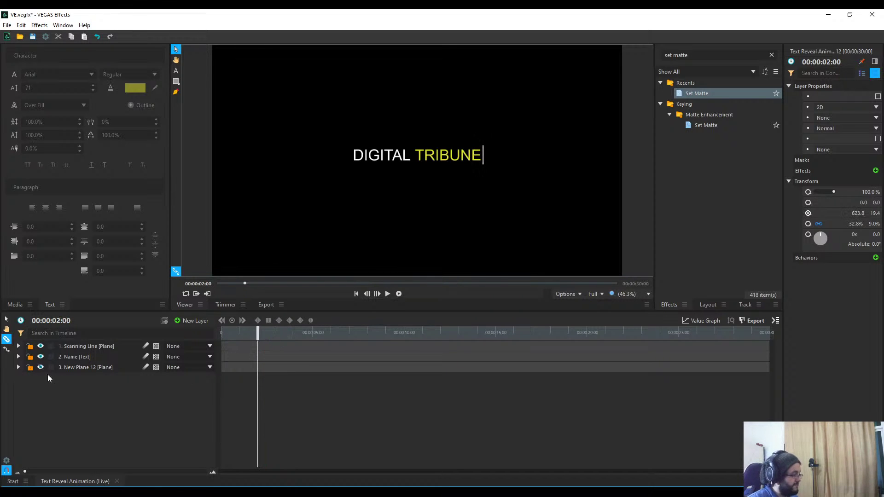
left_click(19, 367)
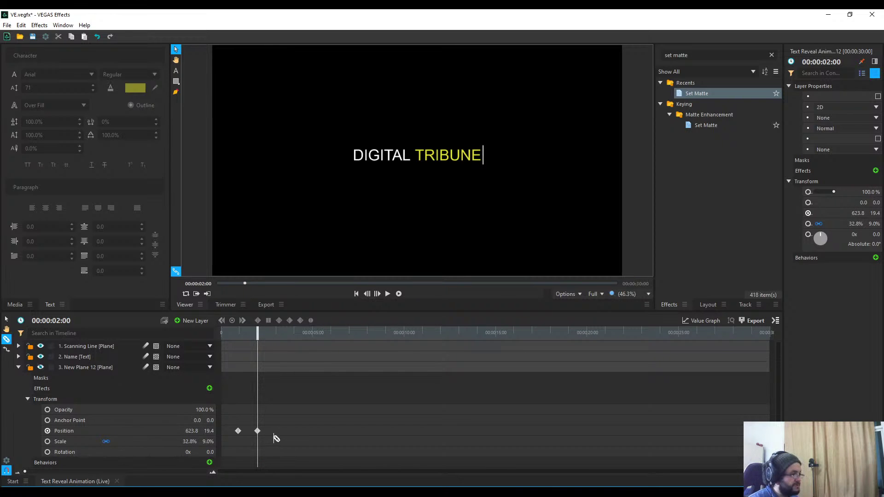
key("v")
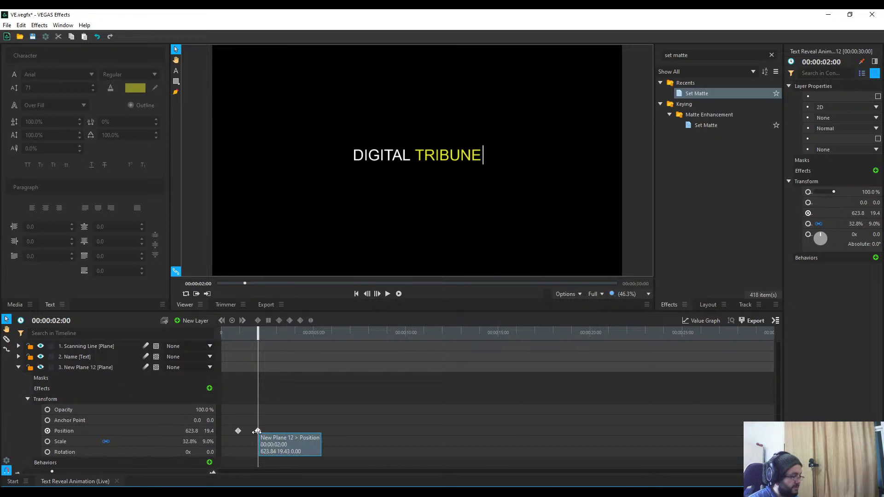
scroll(276, 436, "up", 8)
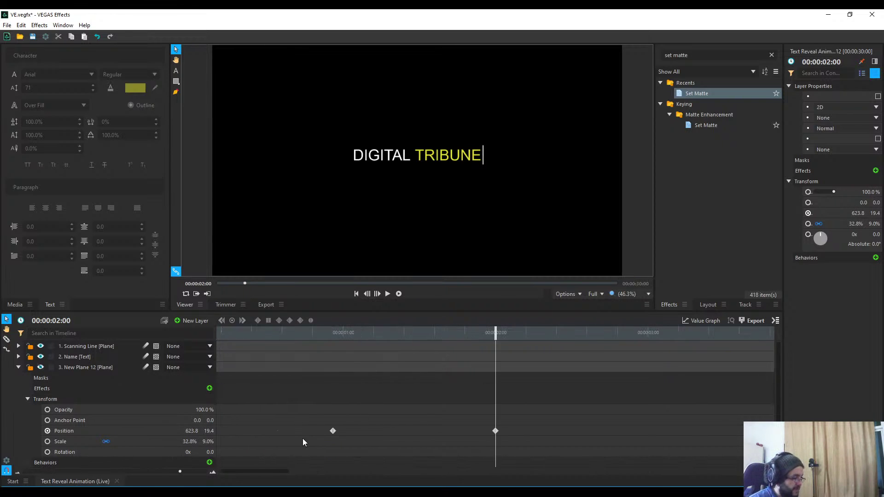
scroll(527, 435, "up", 4)
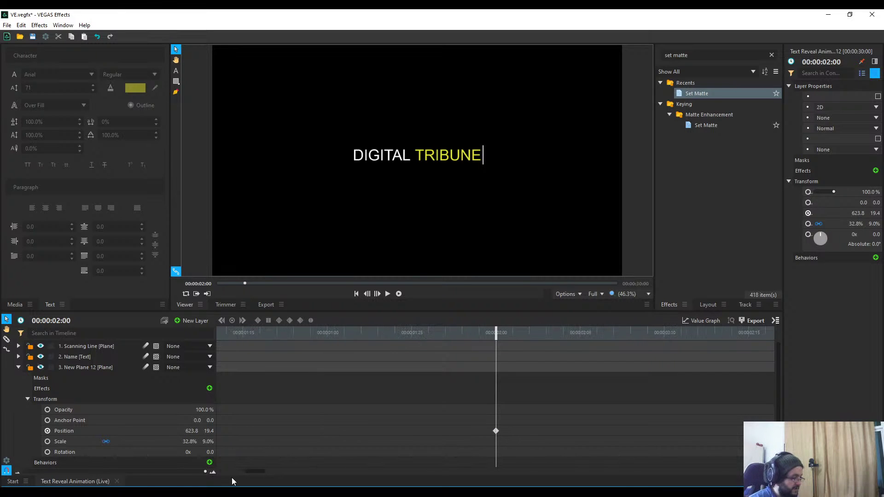
mouse_move(204, 471)
left_mouse_down()
mouse_move(115, 471)
mouse_move(206, 471)
left_mouse_up()
left_click(496, 430)
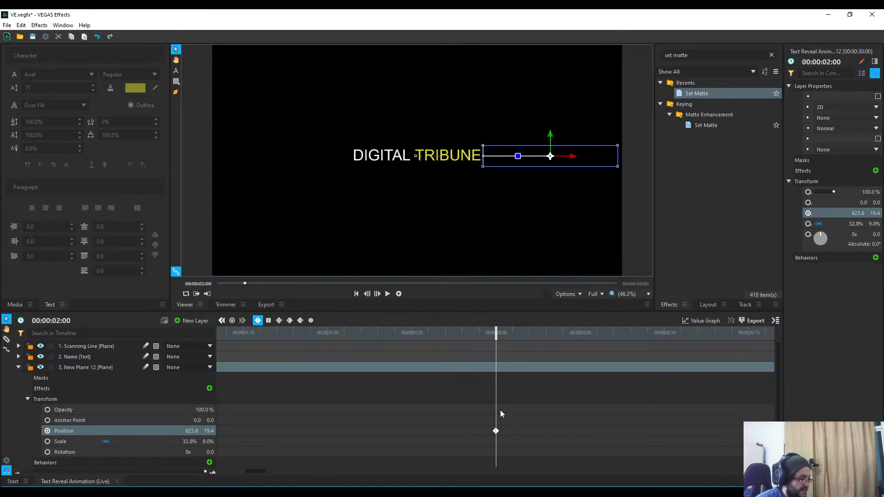
mouse_move(497, 431)
left_mouse_down()
mouse_move(467, 433)
mouse_move(500, 432)
mouse_move(486, 436)
left_mouse_up()
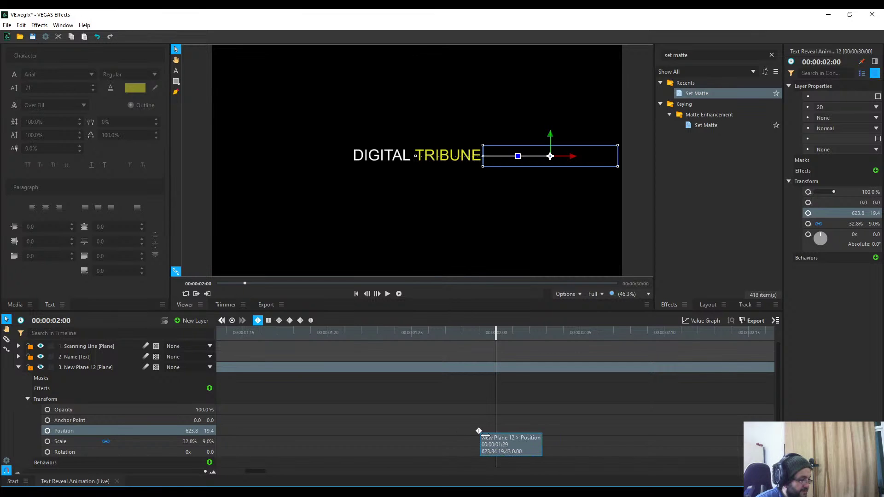
left_click_drag(494, 338, 479, 336)
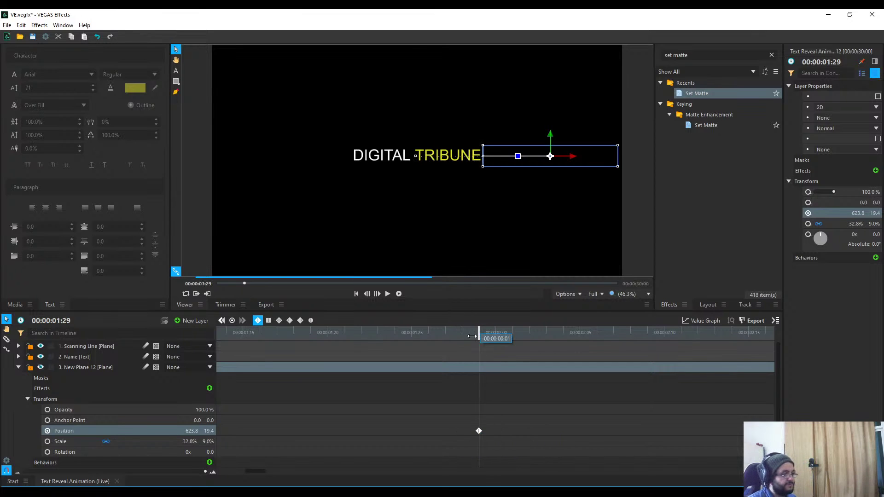
Try the matte plane's final position keyframe at 00:00:01:28 and preview the reveal from the first frame.
left_click_drag(479, 431, 462, 431)
left_click_drag(479, 333, 6, 346)
key("space")
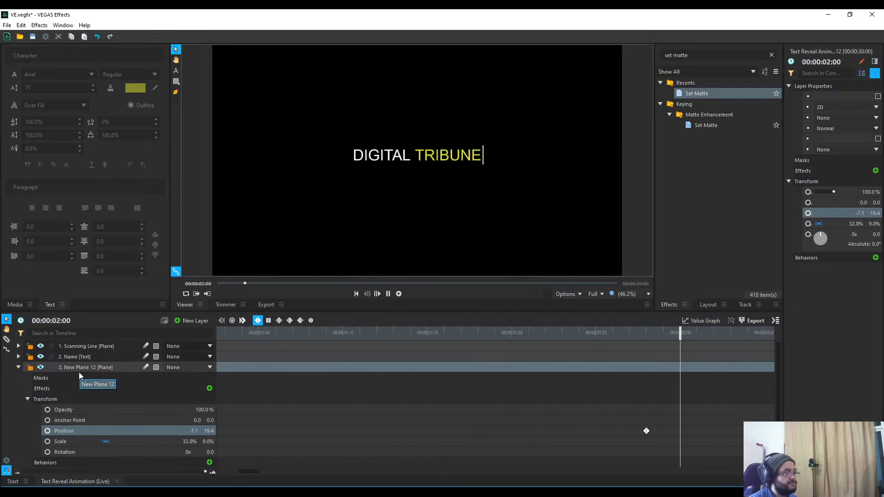
key("space")
Check the matte against the scanning line at 00:00:01:19, move the final position keyframe to 00:00:01:29, and preview from the first frame.
left_click_drag(260, 352, 421, 352)
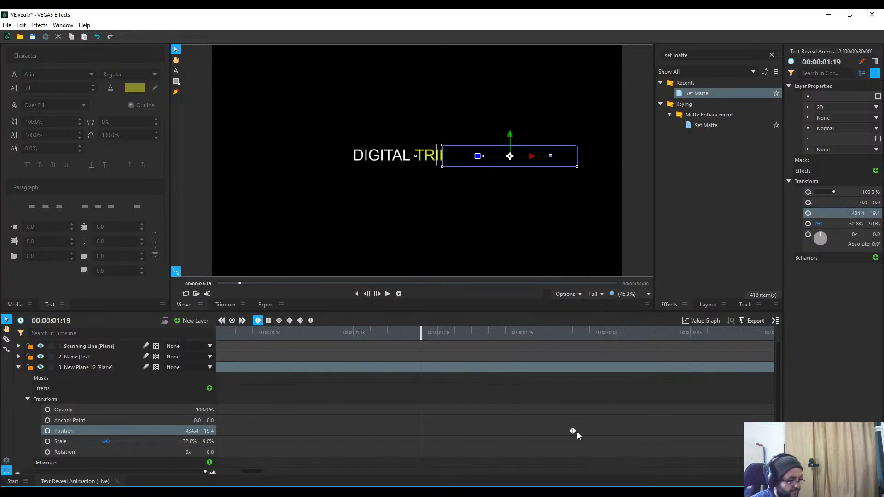
left_click_drag(577, 433, 589, 432)
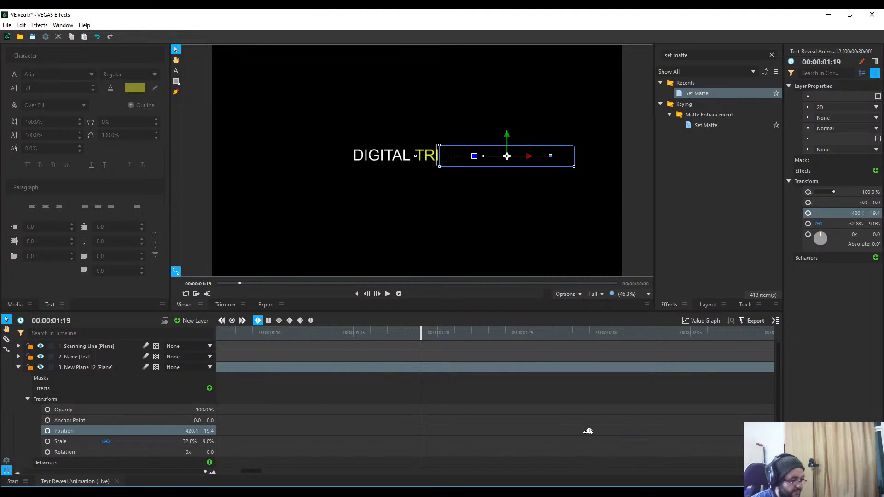
key("Home")
key("space")
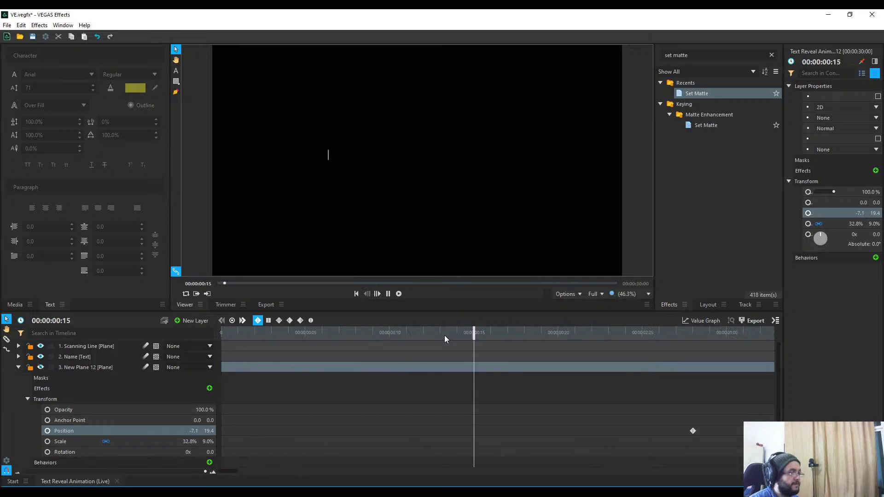
key("space")
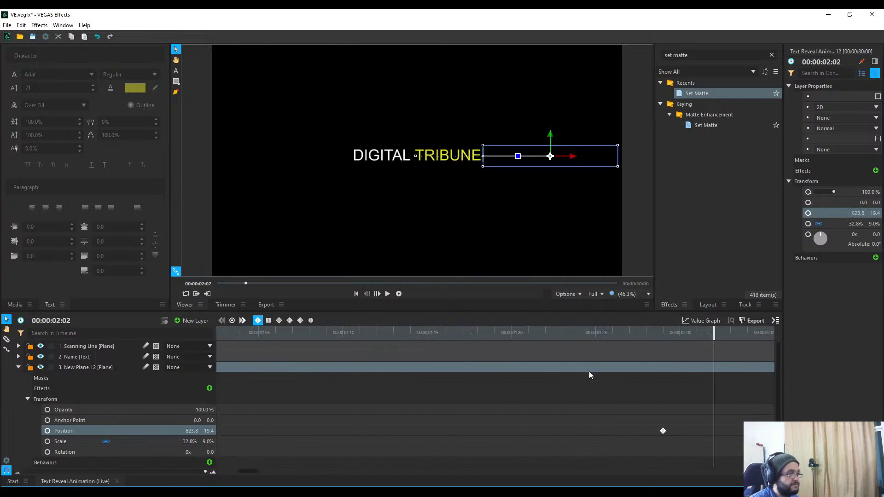